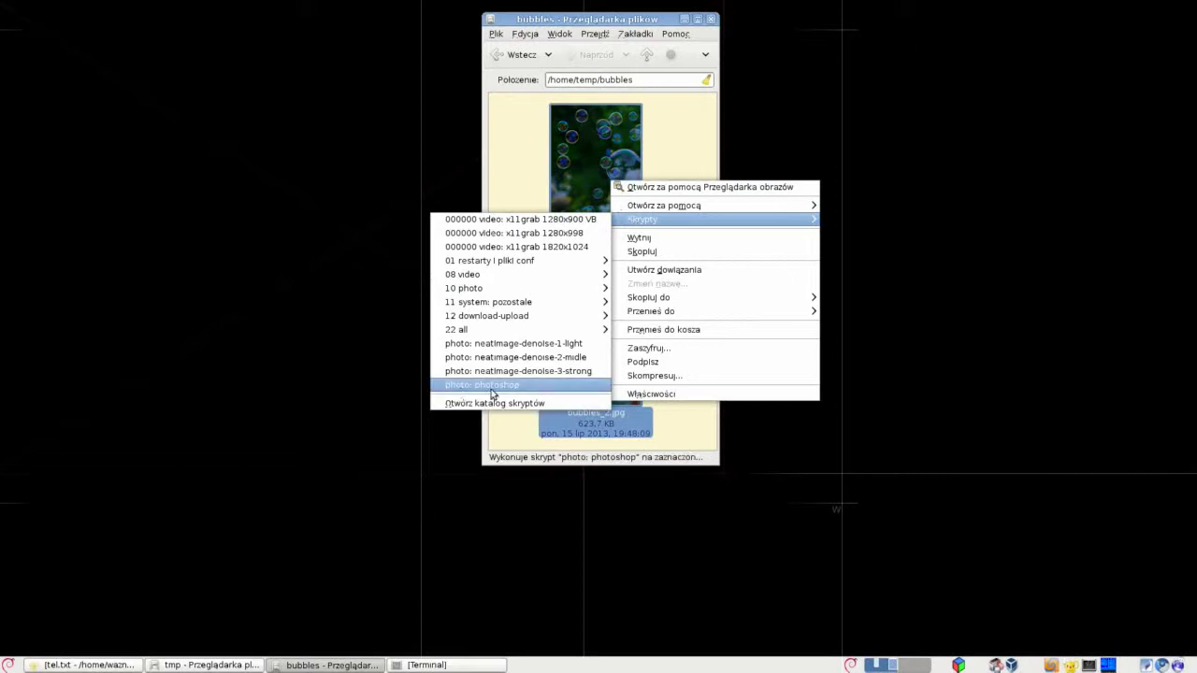
Run the 'photo: photoshop' script from Nautilus on bubbles_1.jpg and bubbles_2.jpg.
left_click(495, 385)
left_click(684, 20)
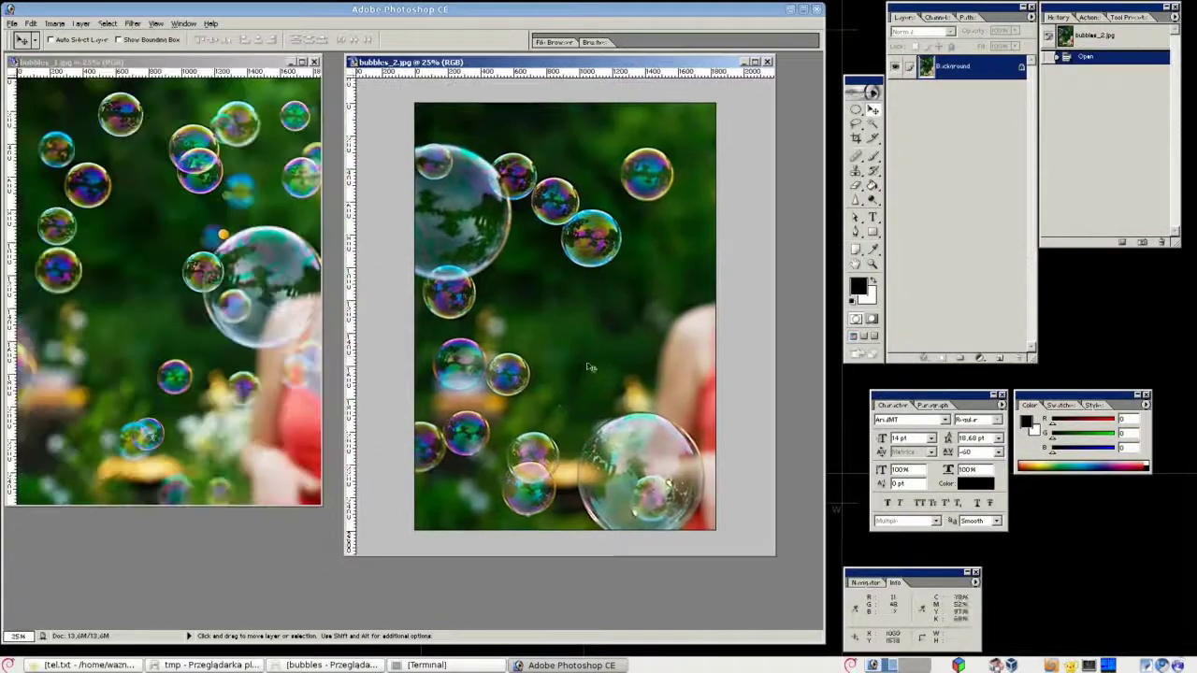
Copy the marked green area of bubbles_1.jpg into a new document.
left_click(100, 266)
key("ctrl+plus")
key("ctrl+plus")
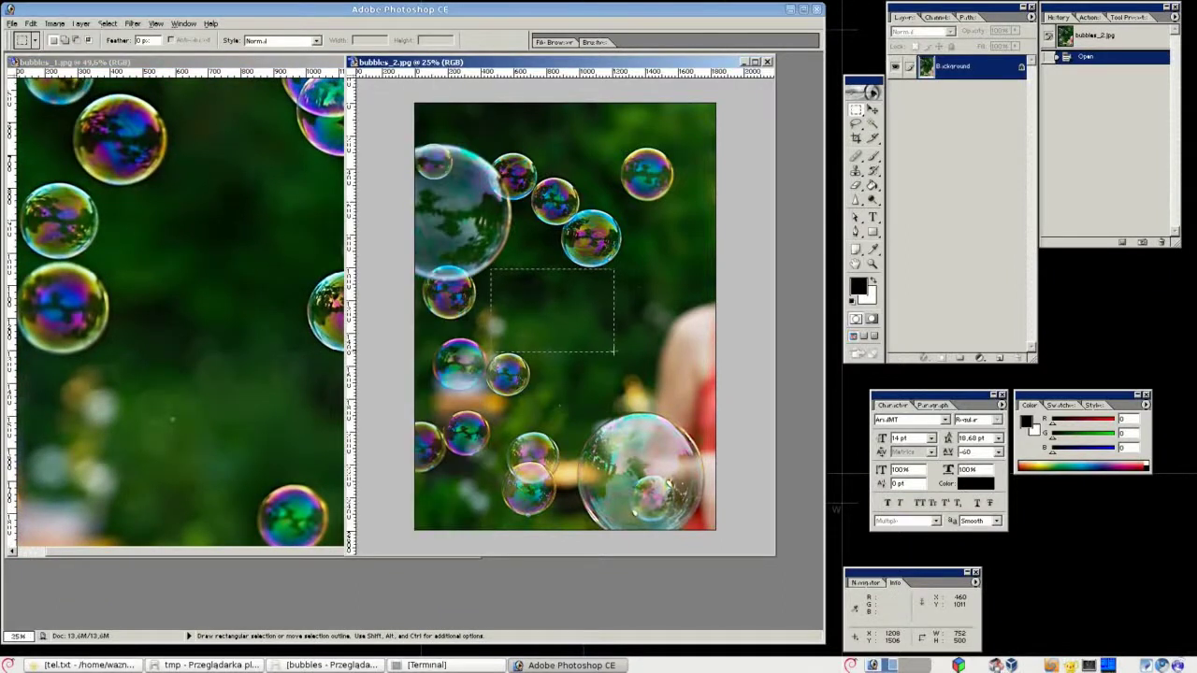
key("ctrl+c")
key("ctrl+n")
key("Return")
key("ctrl+v")
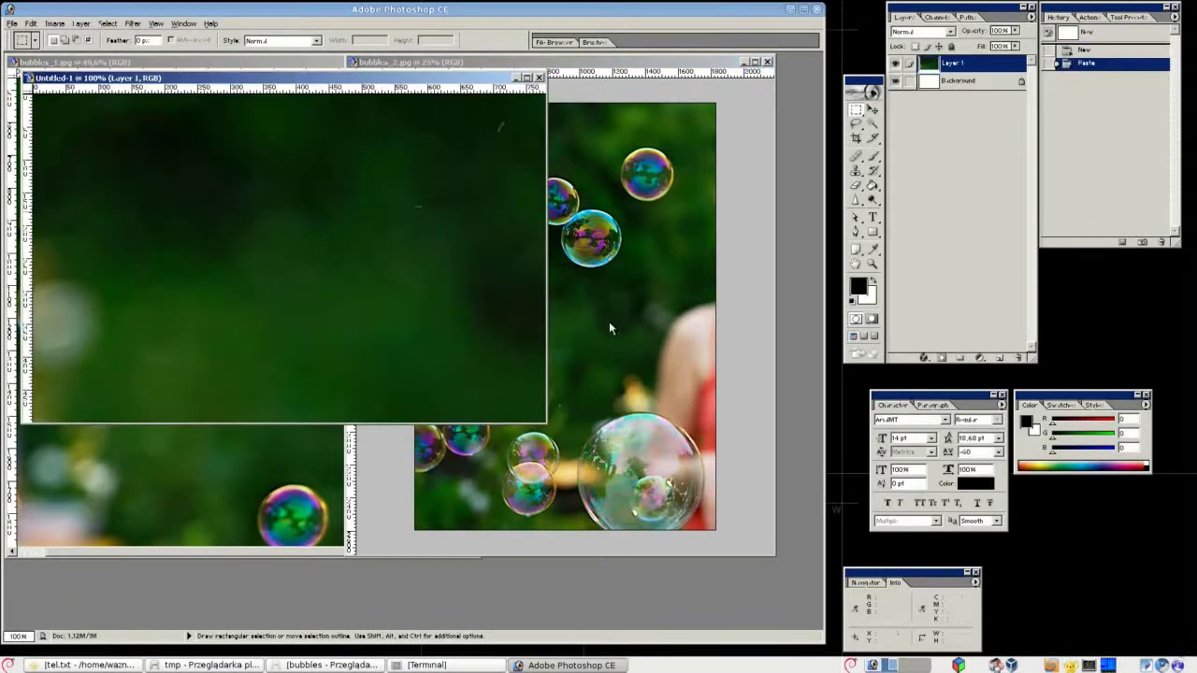
left_click_drag(430, 84, 526, 158)
Resize the new document's image to 1000 px wide (1000×641).
key("ctrl+a")
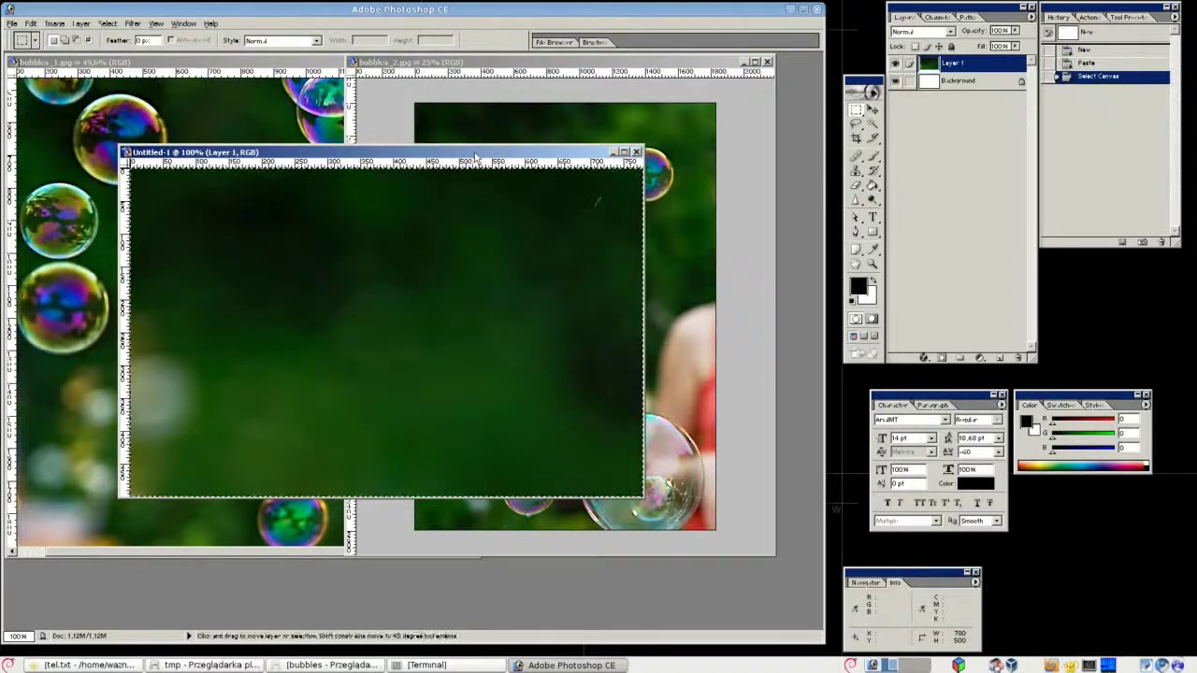
key("ctrl+d")
left_click(108, 23)
left_click(75, 108)
type("1000")
key("Tab")
left_click(517, 254)
key("ctrl+minus")
Gaussian-blur the green patch and add vertical and horizontal guides to bubbles_1.jpg.
left_click(132, 24)
mouse_move(141, 104)
left_click(308, 128)
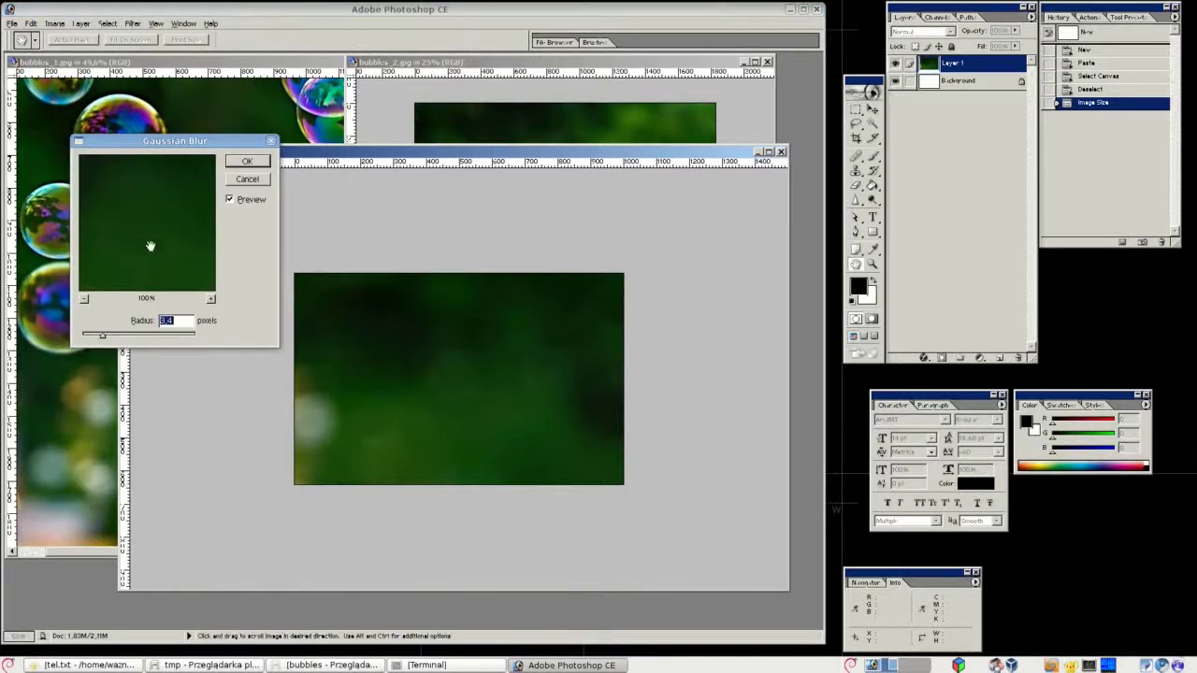
left_click(247, 161)
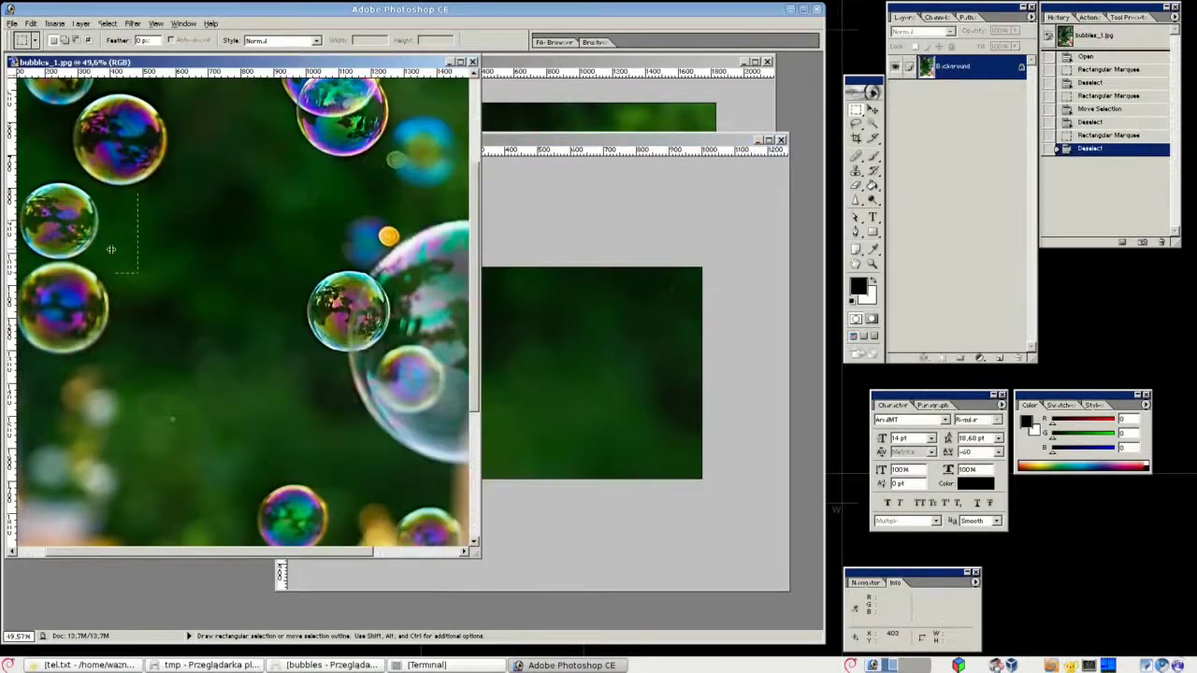
left_click_drag(12, 249, 112, 249)
left_click_drag(107, 71, 307, 484)
Paste another green area of bubbles_1.jpg into a new document and rotate it 90° clockwise.
key("ctrl+c")
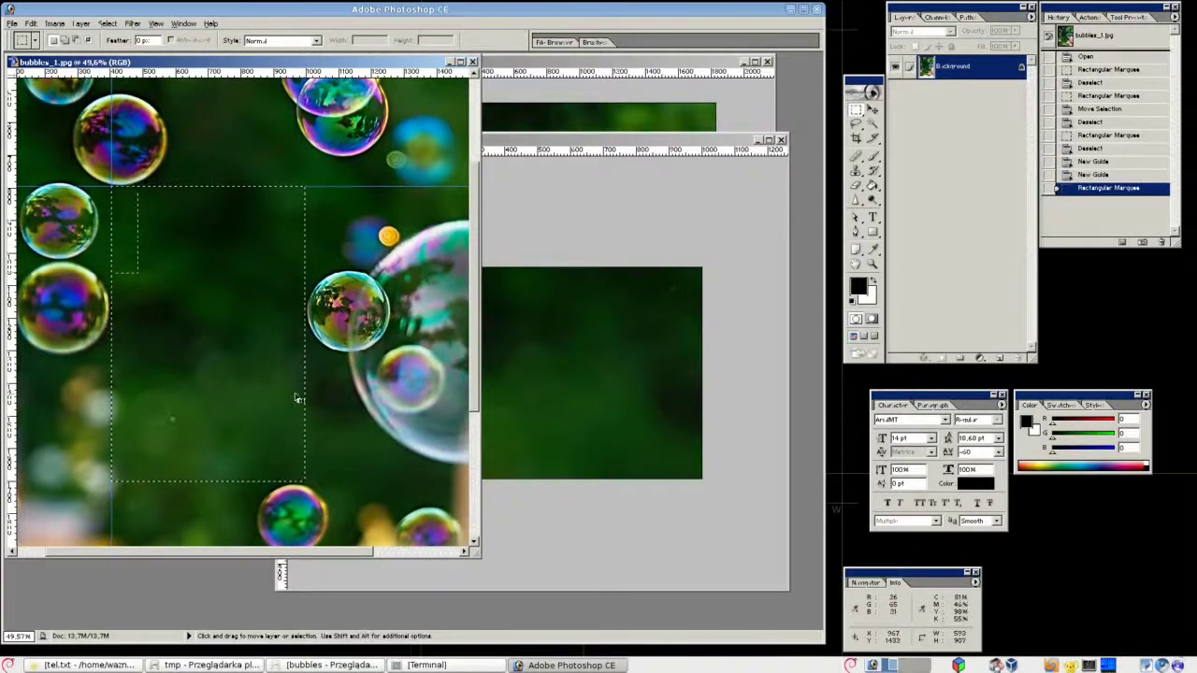
key("ctrl+n")
key("Return")
key("ctrl+v")
left_click(54, 24)
left_click(220, 147)
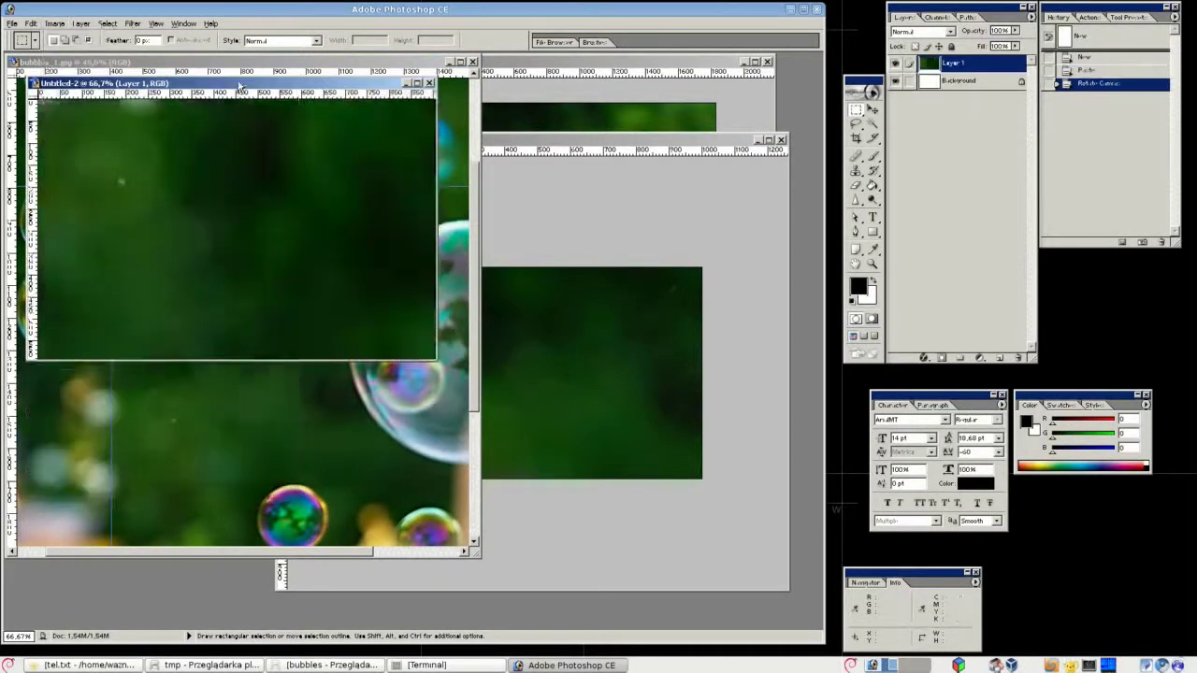
Resize the rotated patch and apply a Gaussian blur.
left_click(54, 24)
left_click(75, 105)
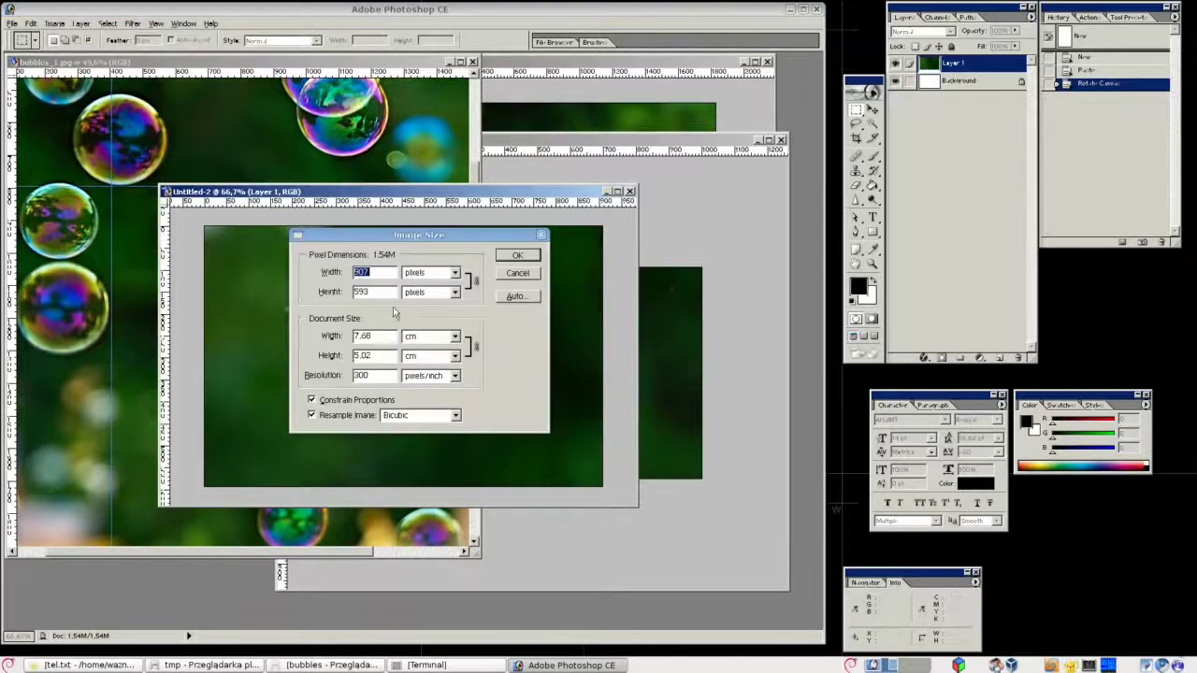
left_click(509, 254)
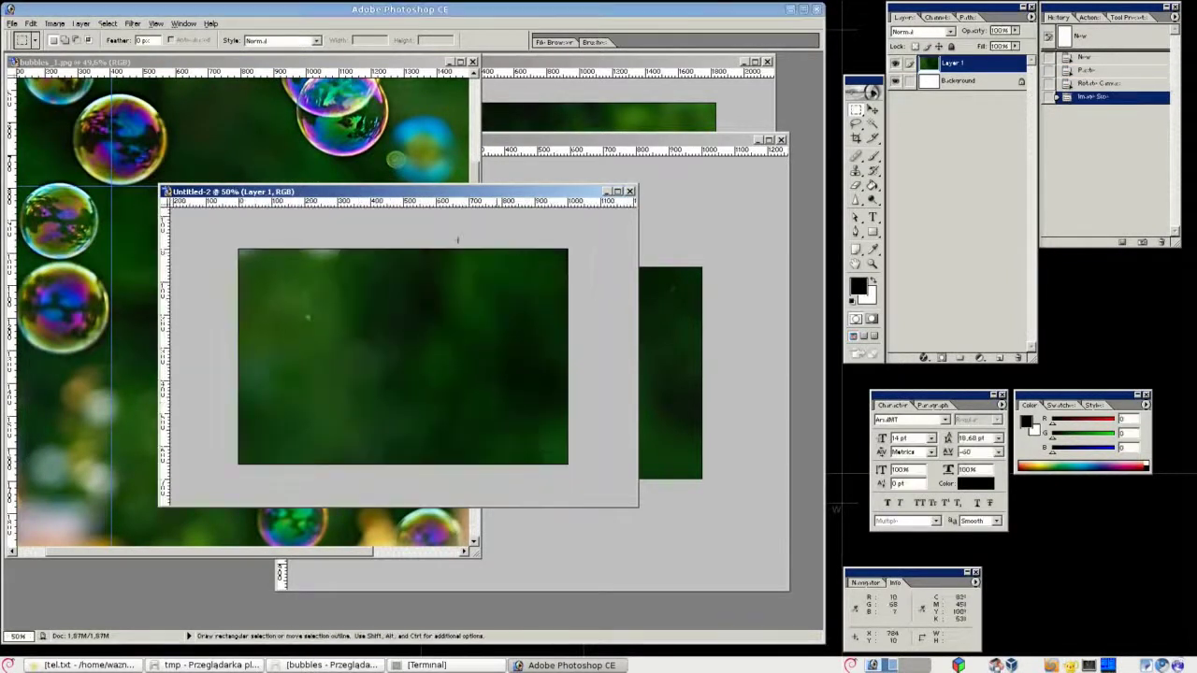
left_click(133, 24)
mouse_move(151, 110)
left_click(280, 140)
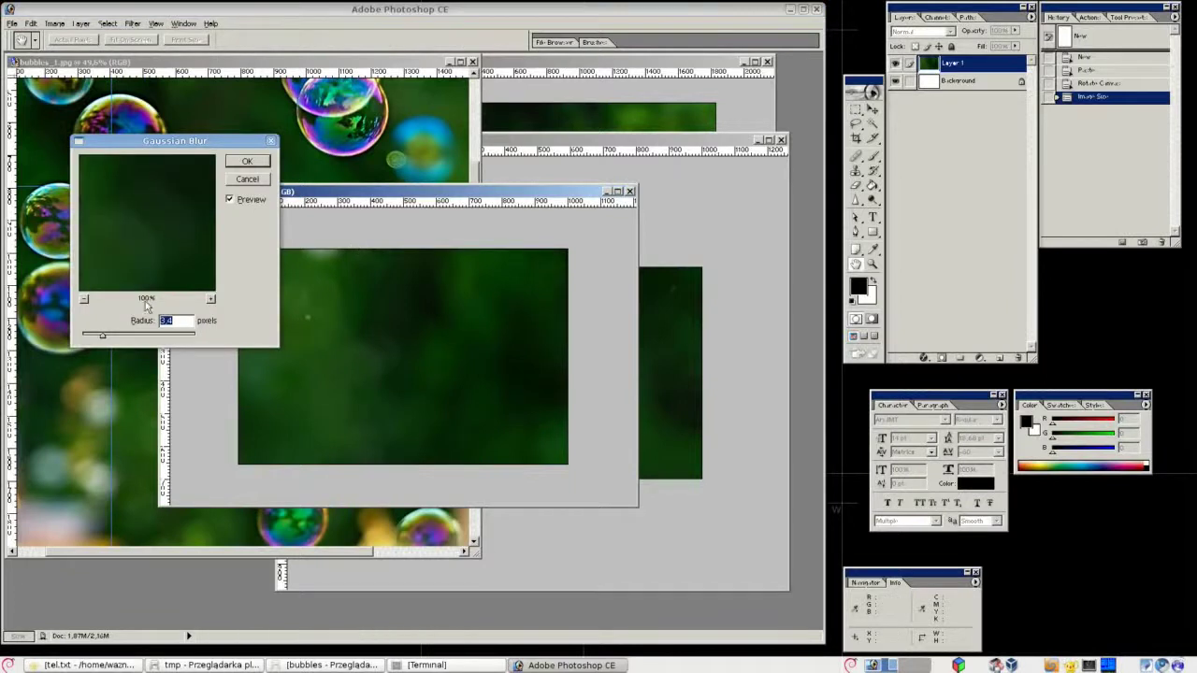
key("Return")
Crop Untitled-2 to the marked area, then return to bubbles_1.jpg.
left_click_drag(637, 506, 216, 223)
key("c")
key("Return")
key("ctrl+Tab")
key("ctrl+Tab")
key("ctrl+Tab")
key("ctrl+Tab")
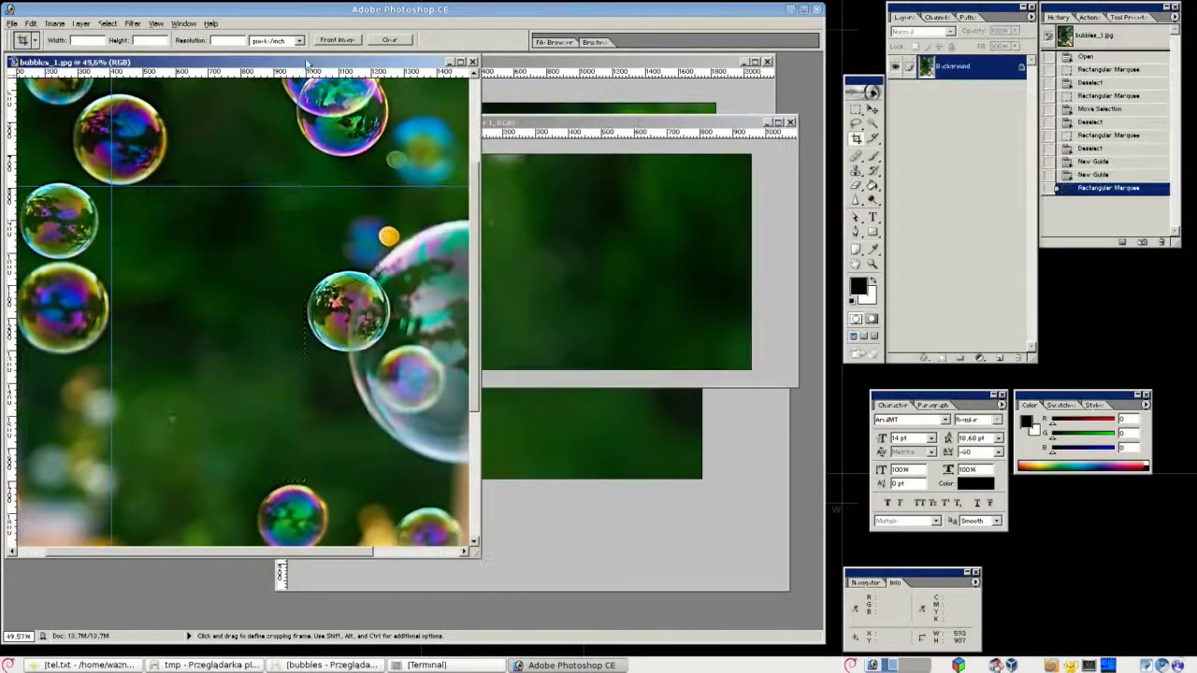
Draw an ellipse path around one bubble in bubbles_1.jpg.
left_click(857, 221)
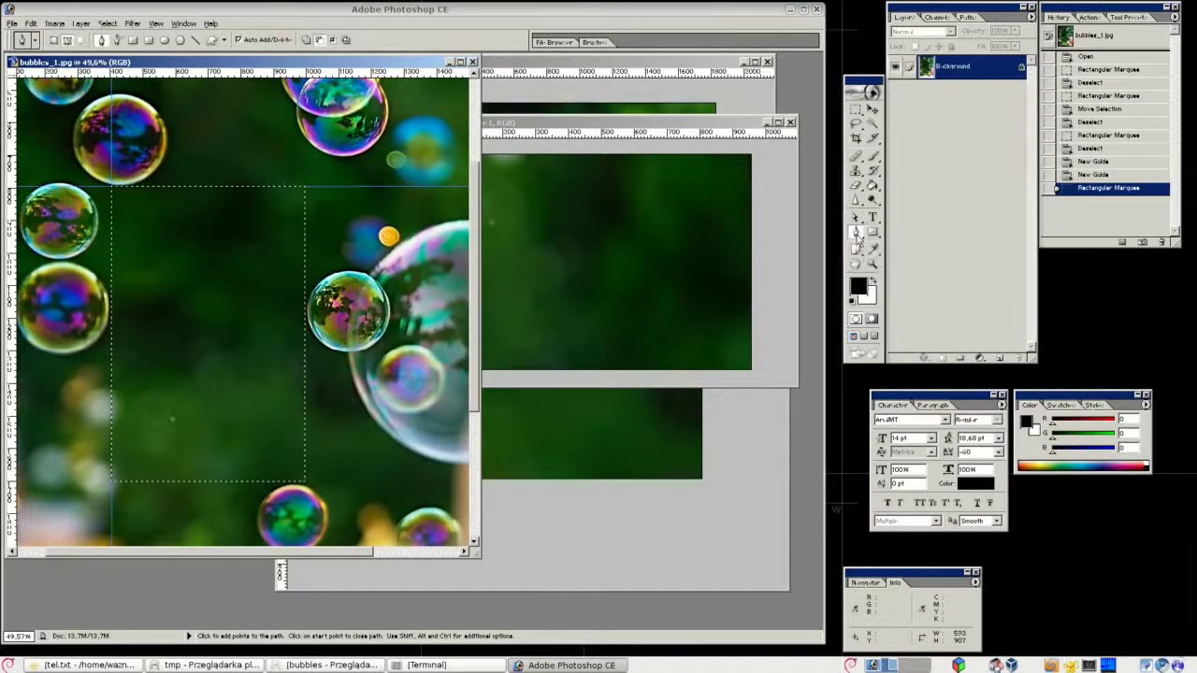
left_click(872, 232)
left_click(926, 255)
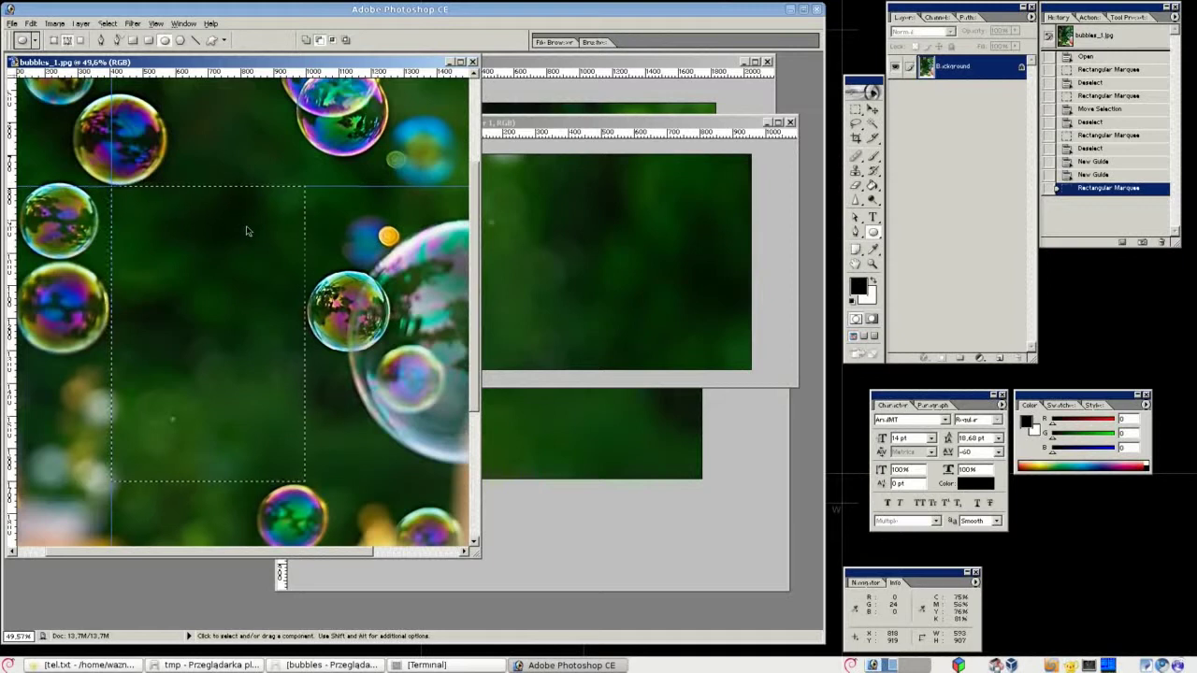
key("ctrl+d")
key("ctrl+0")
key("ctrl+plus")
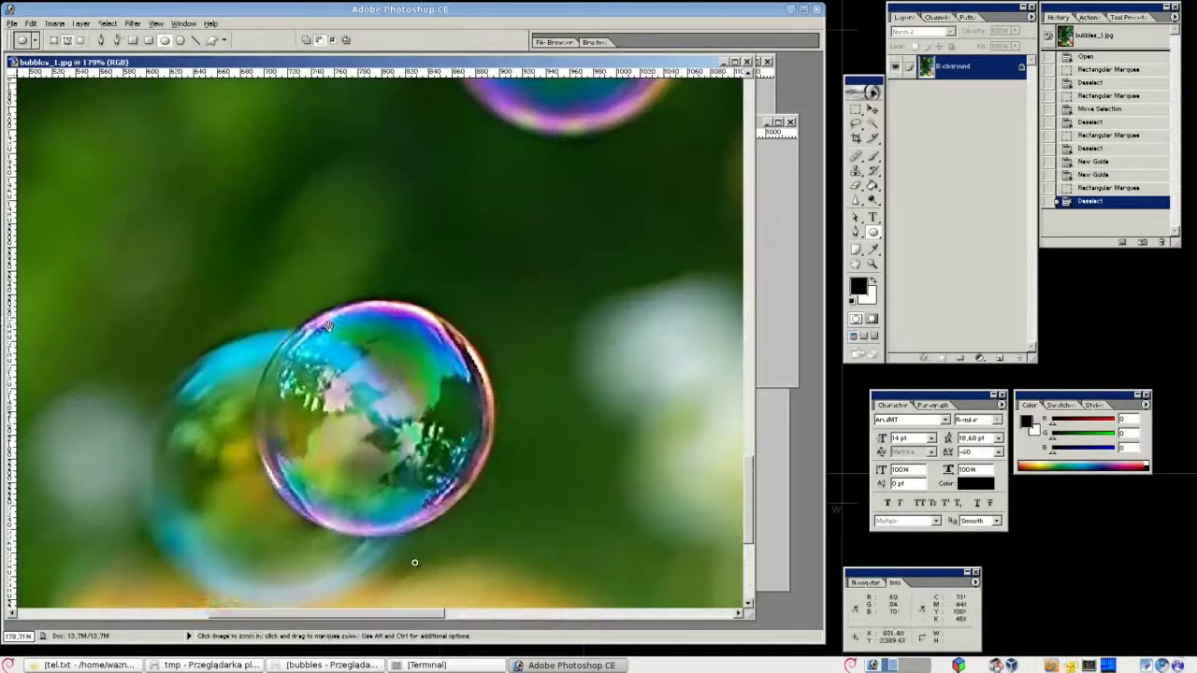
key("ctrl+minus")
key("ctrl+minus")
key("ctrl+minus")
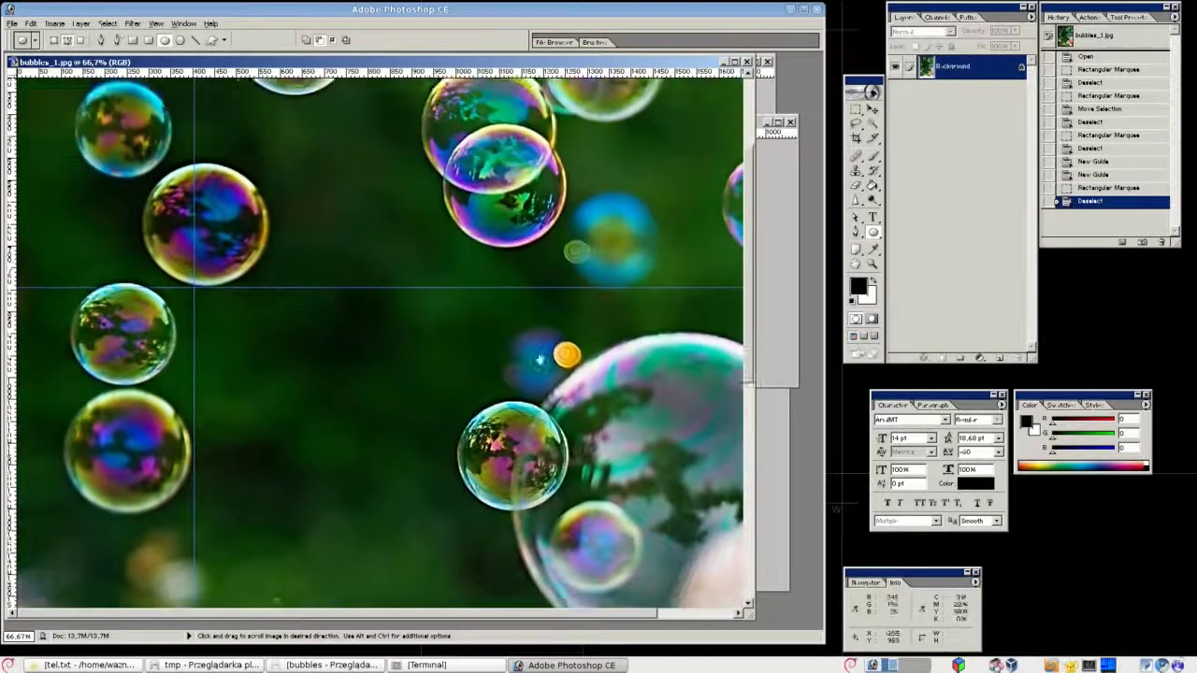
left_click_drag(540, 359, 539, 498)
left_click_drag(145, 299, 266, 420)
left_click_drag(183, 141, 553, 482)
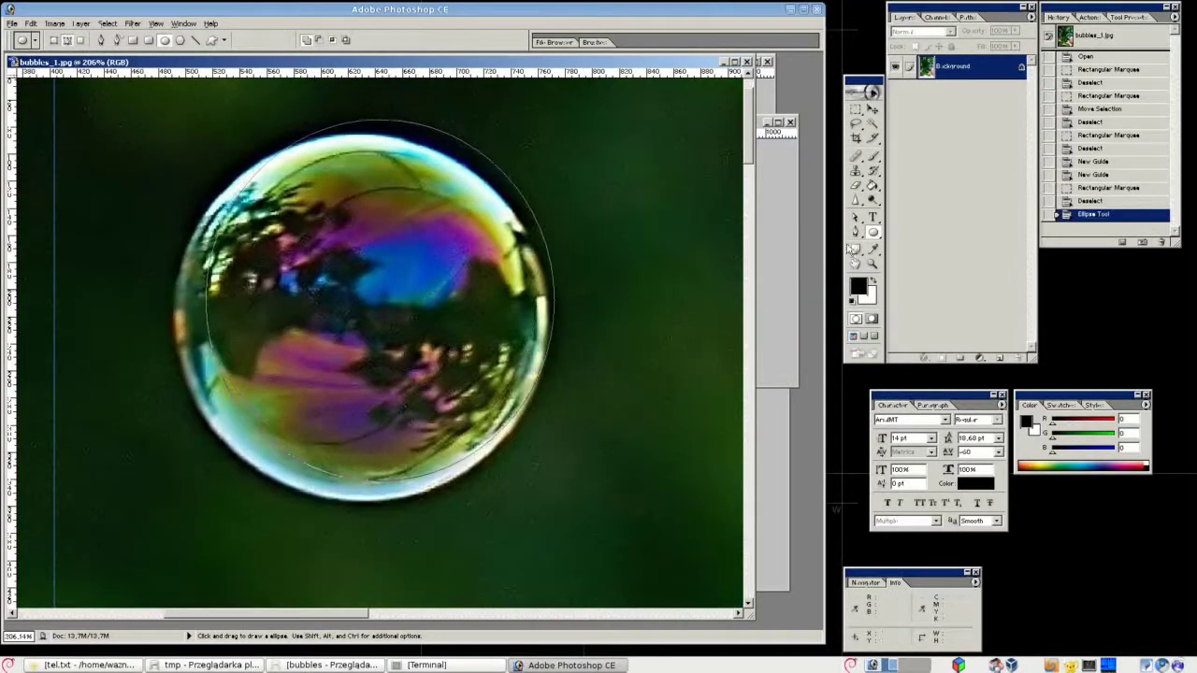
key("a")
Free-transform the ellipse path so it fits the bubble's edge.
right_click(370, 125)
left_click(402, 200)
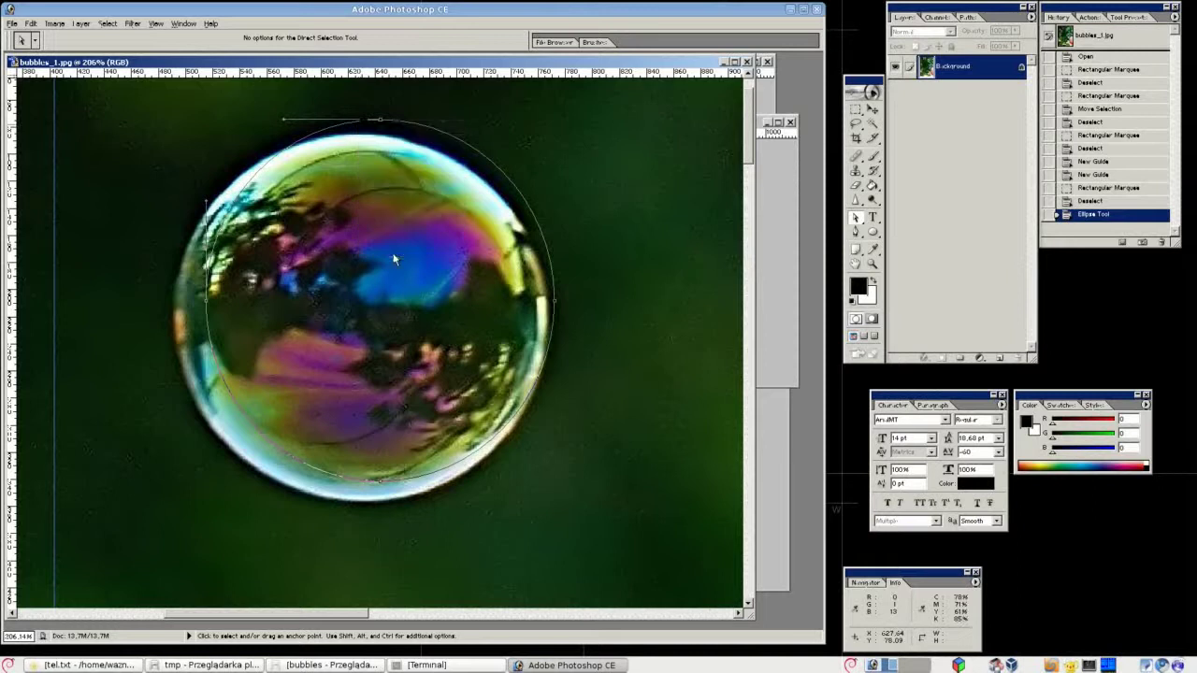
left_click_drag(380, 118, 380, 140)
left_click_drag(206, 310, 172, 310)
left_click_drag(362, 481, 365, 500)
left_click_drag(555, 320, 548, 320)
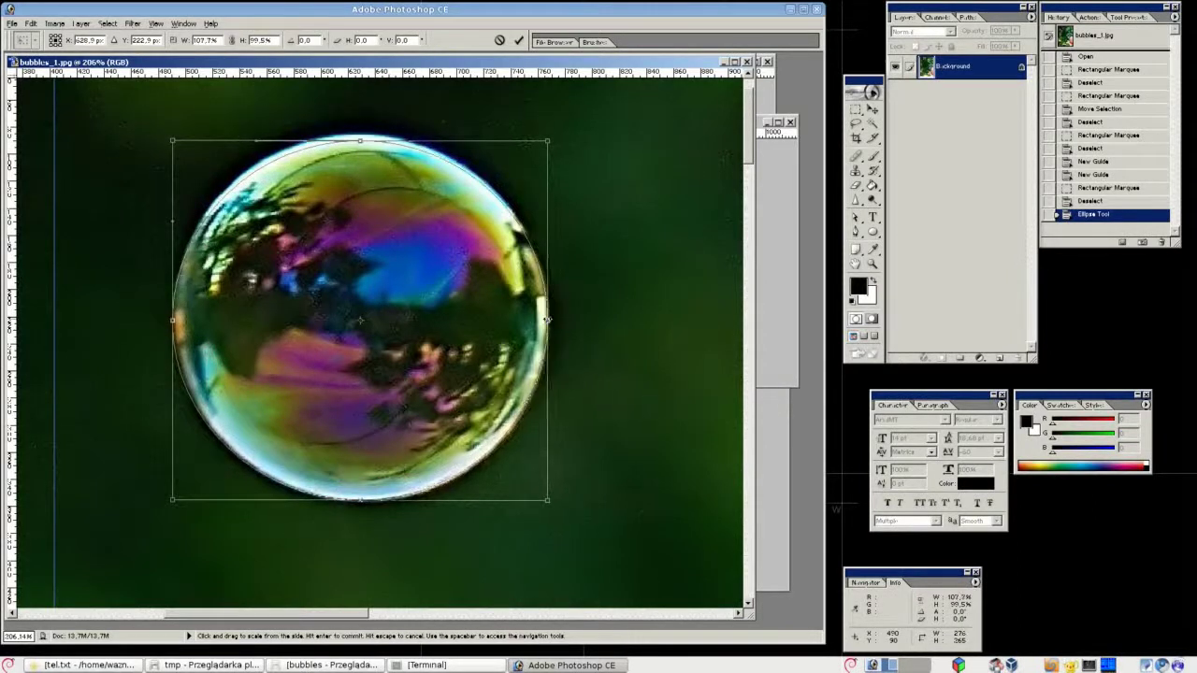
left_click_drag(362, 141, 361, 136)
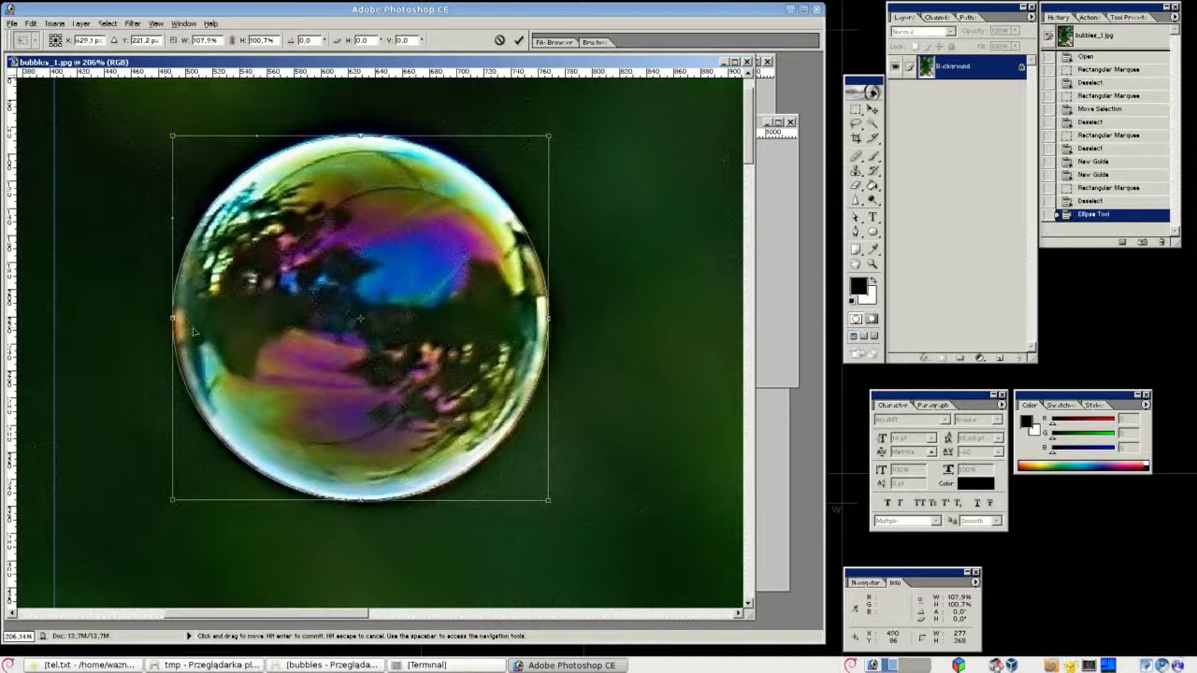
key("Return")
Turn the path into a selection and drag the bubble out of the photo.
right_click(399, 306)
left_click(426, 413)
left_click(492, 281)
key("ctrl+minus")
key("ctrl+minus")
key("ctrl+minus")
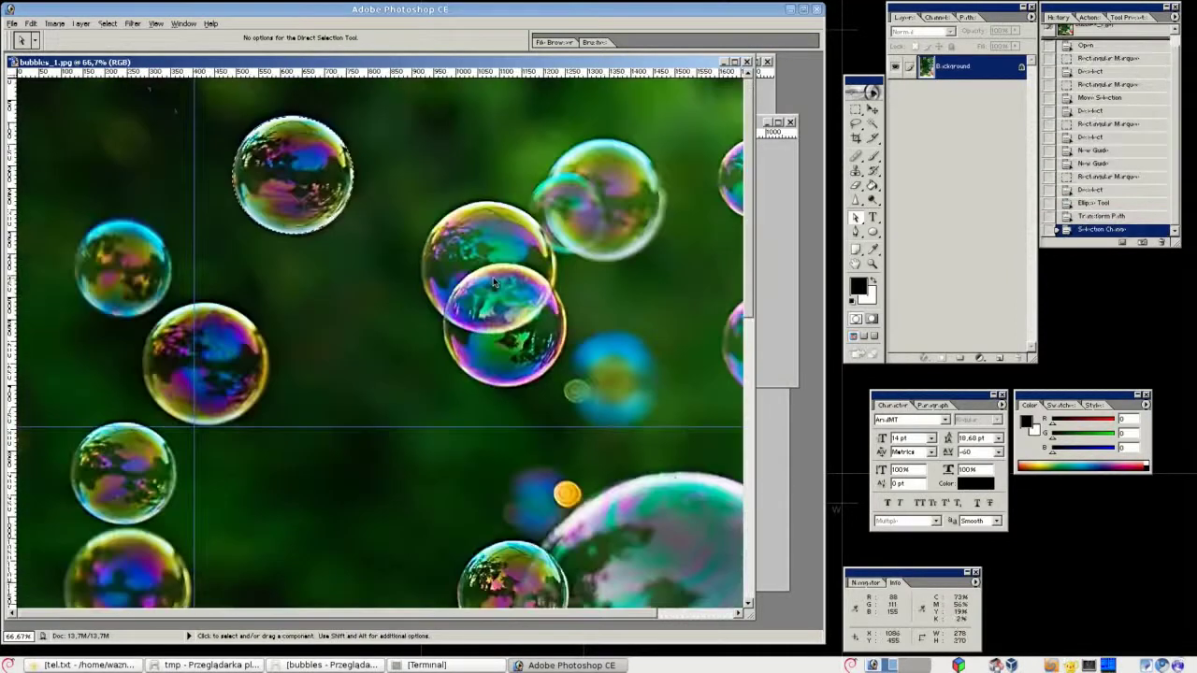
left_click_drag(753, 617, 392, 533)
key("v")
left_click_drag(215, 185, 537, 252)
Shrink the placed bubble and give it a 0.1 px Gaussian blur.
key("ctrl+t")
left_click_drag(574, 288, 564, 259)
key("Return")
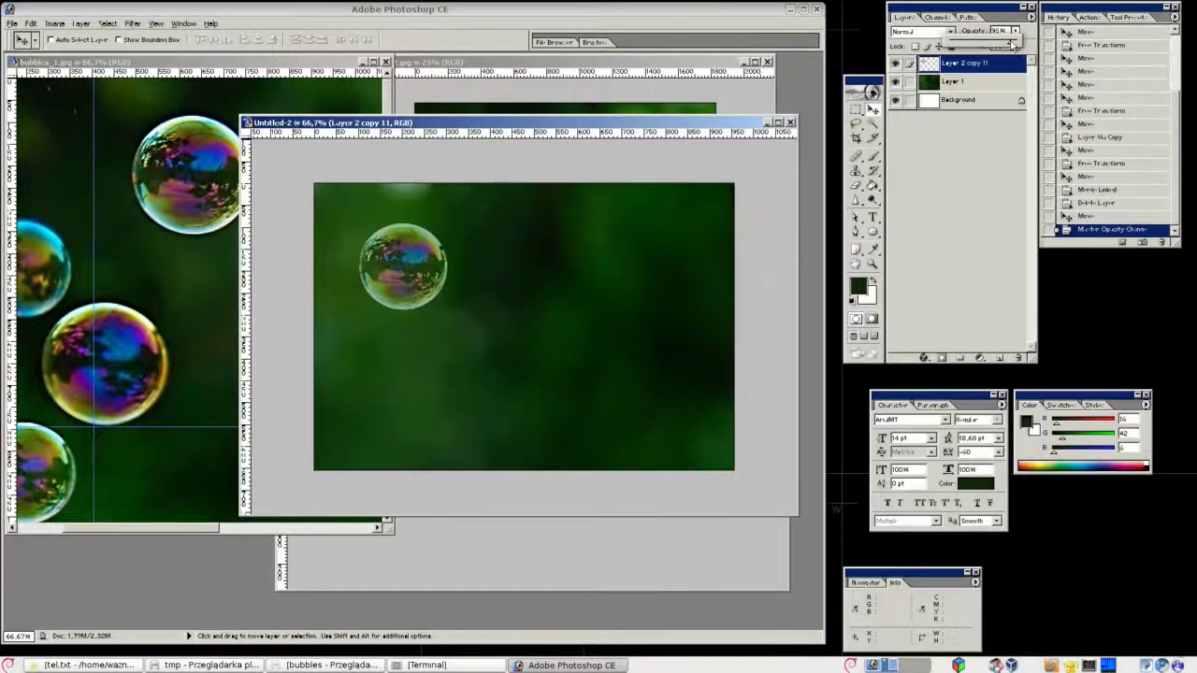
left_click_drag(347, 227, 476, 308)
left_click(133, 23)
mouse_move(140, 103)
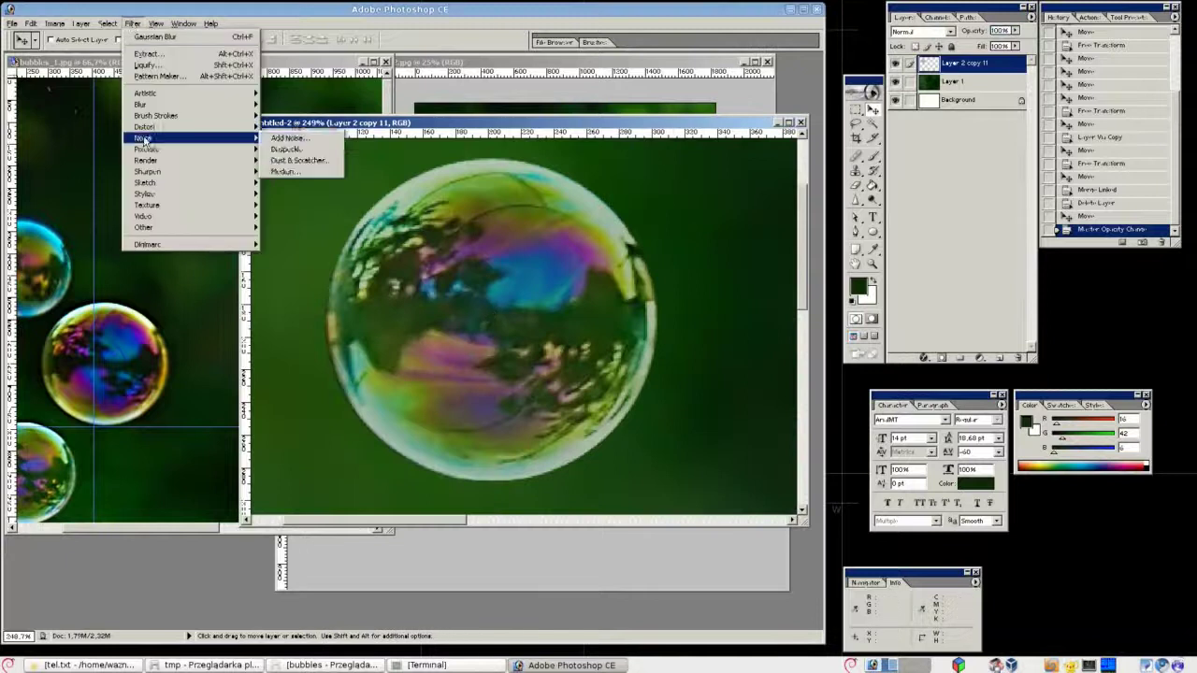
left_click(299, 127)
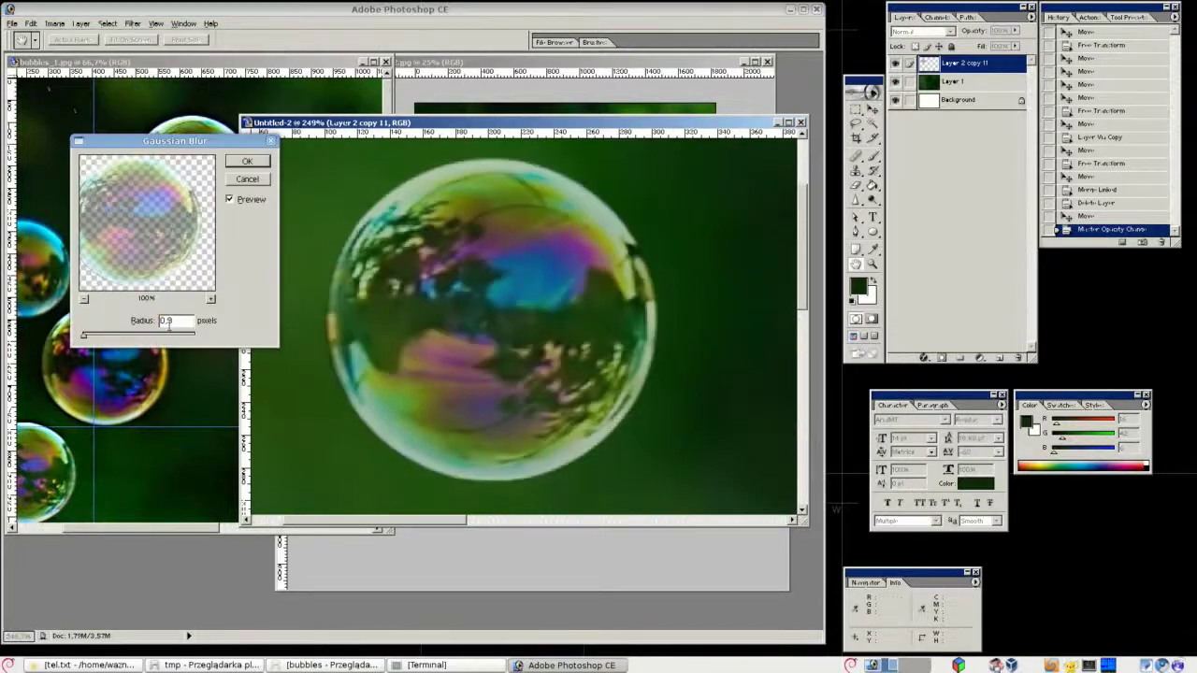
type("0.1")
key("Return")
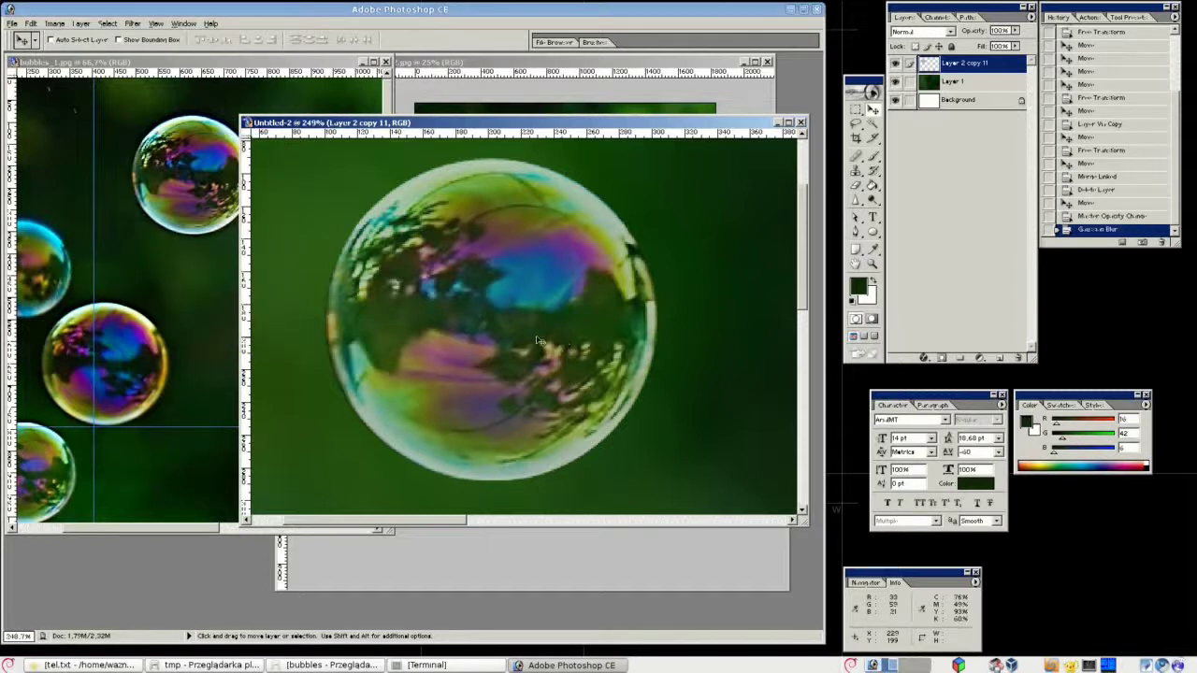
At 200% zoom, raise the bubble's contrast to +17 with Brightness/Contrast.
key("ctrl+minus")
key("ctrl+plus")
key("ctrl+minus")
left_click(133, 23)
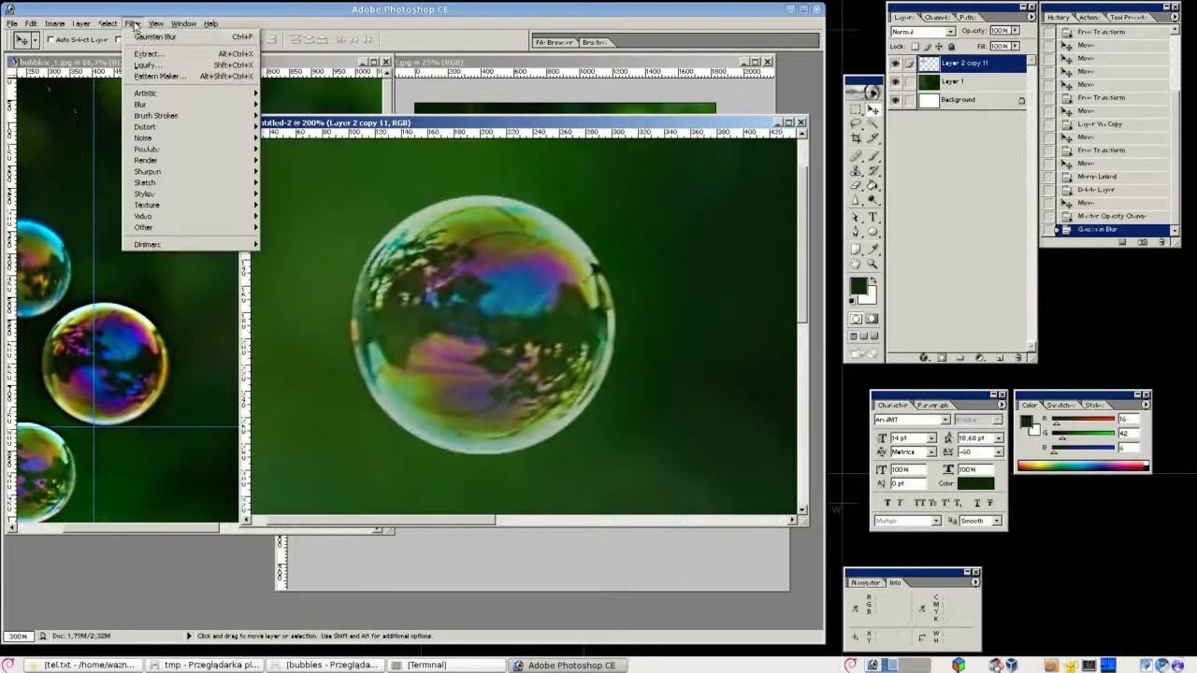
mouse_move(54, 23)
mouse_move(75, 46)
left_click(169, 121)
left_click_drag(559, 383, 573, 402)
left_click_drag(495, 471, 509, 473)
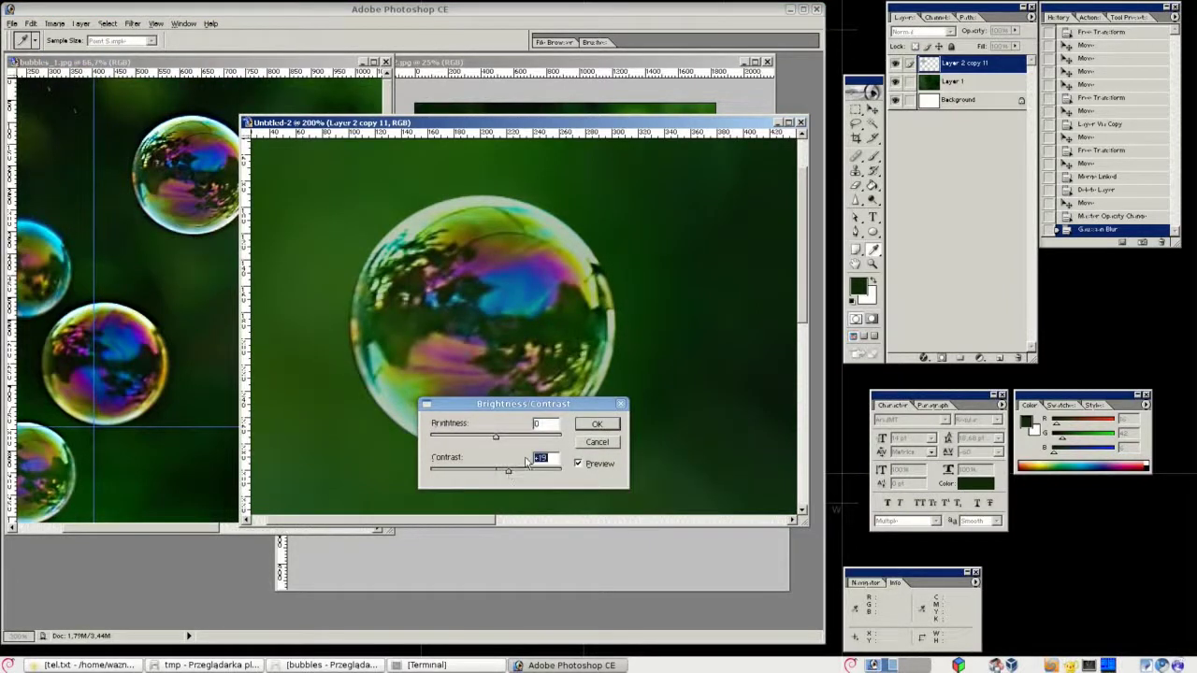
left_click(596, 424)
key("ctrl+minus")
Copy the bubble layer's pixels into new document Untitled-3.
left_click(929, 62, "ctrl")
key("ctrl+c")
key("ctrl+n")
key("Return")
key("ctrl+v")
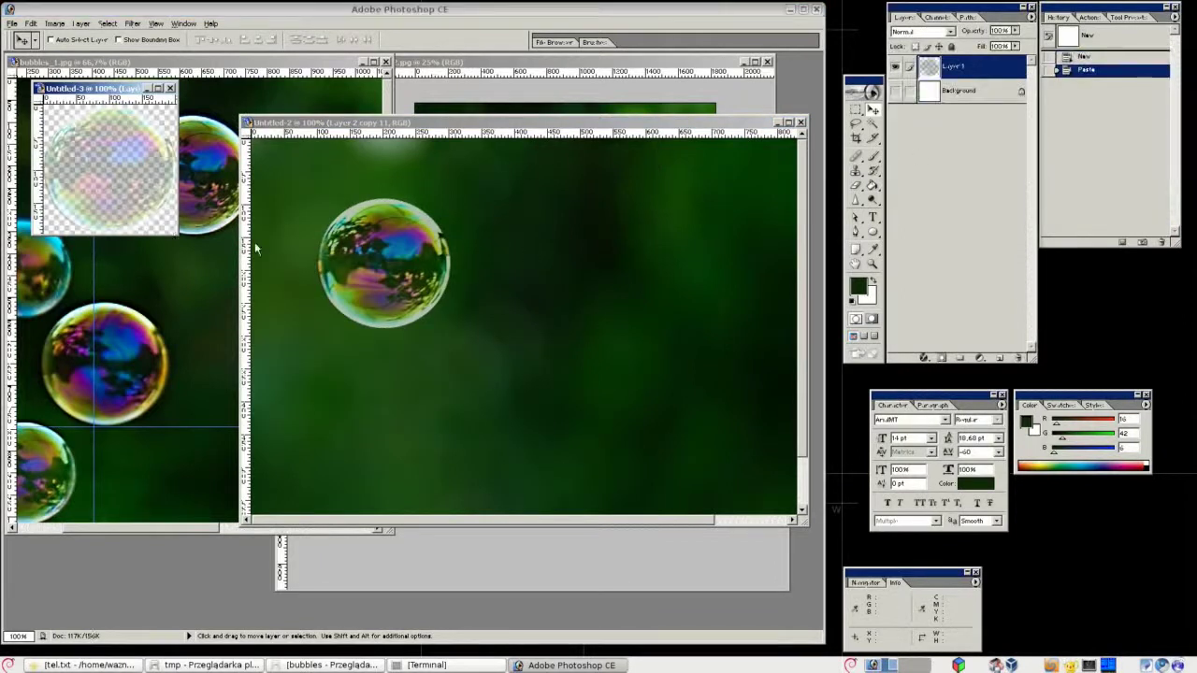
Duplicate the bubble in Untitled-2 and place the copy to the right of the first.
left_click_drag(178, 234, 256, 299)
left_click_drag(112, 88, 103, 444)
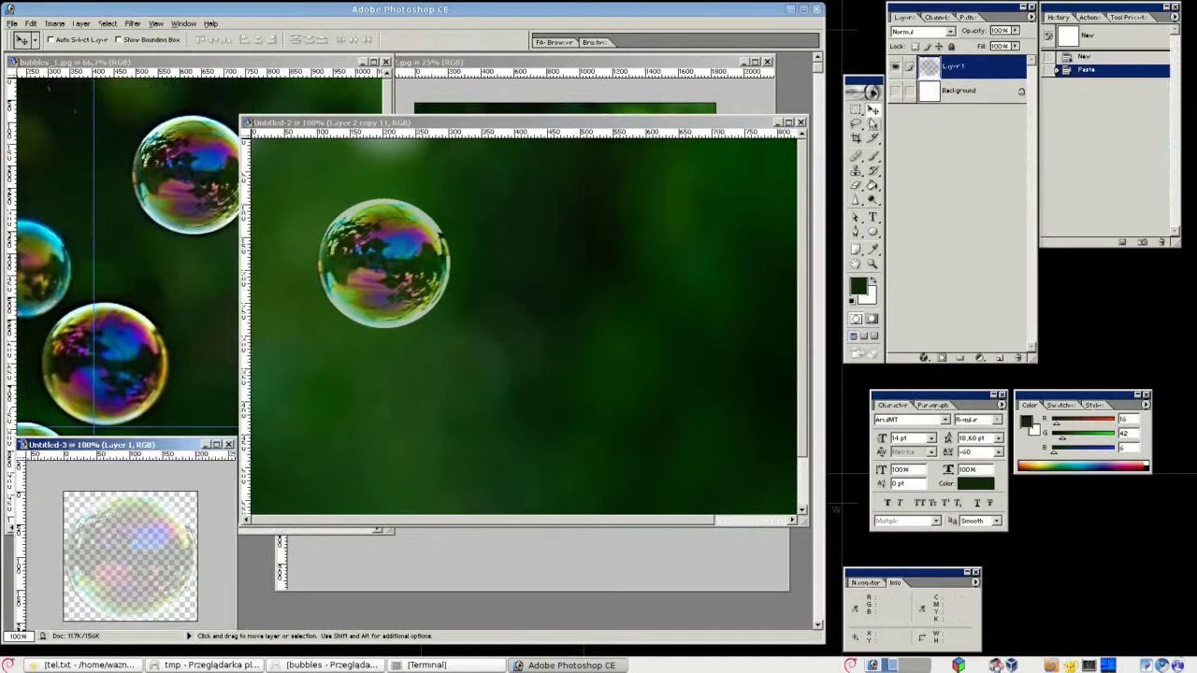
left_click(393, 270)
key("ctrl+j")
key("ctrl+minus")
left_click_drag(439, 288, 566, 370)
key("ctrl+t")
key("Return")
key("ctrl+plus")
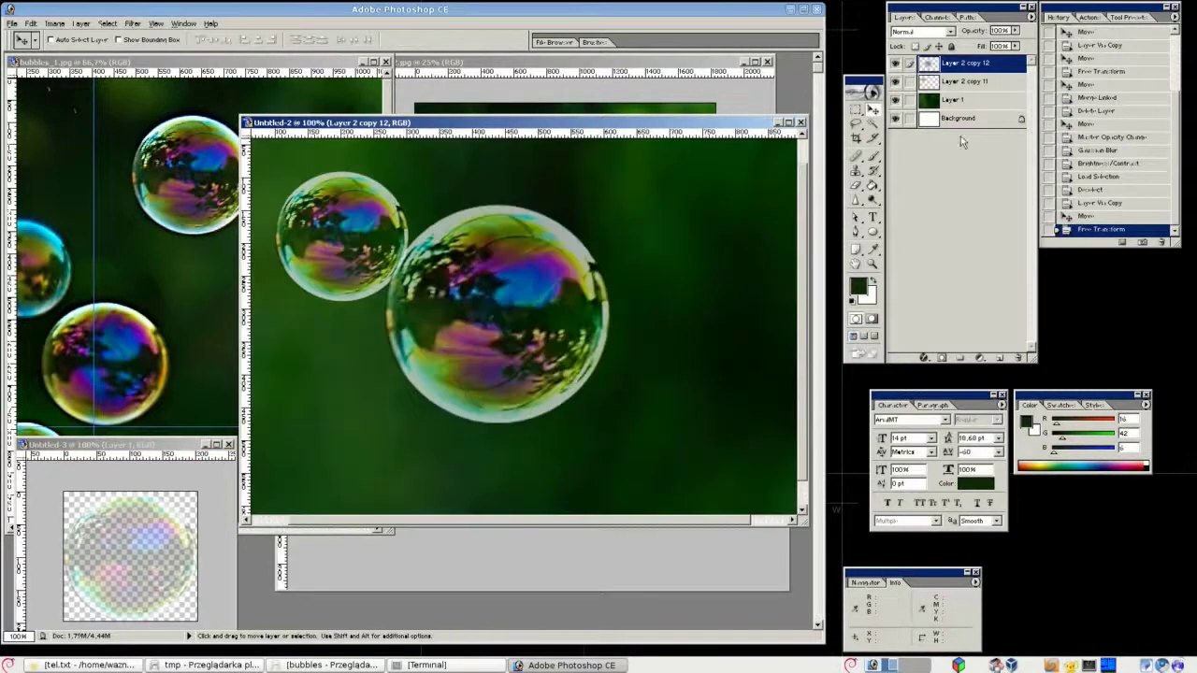
key("ctrl+z")
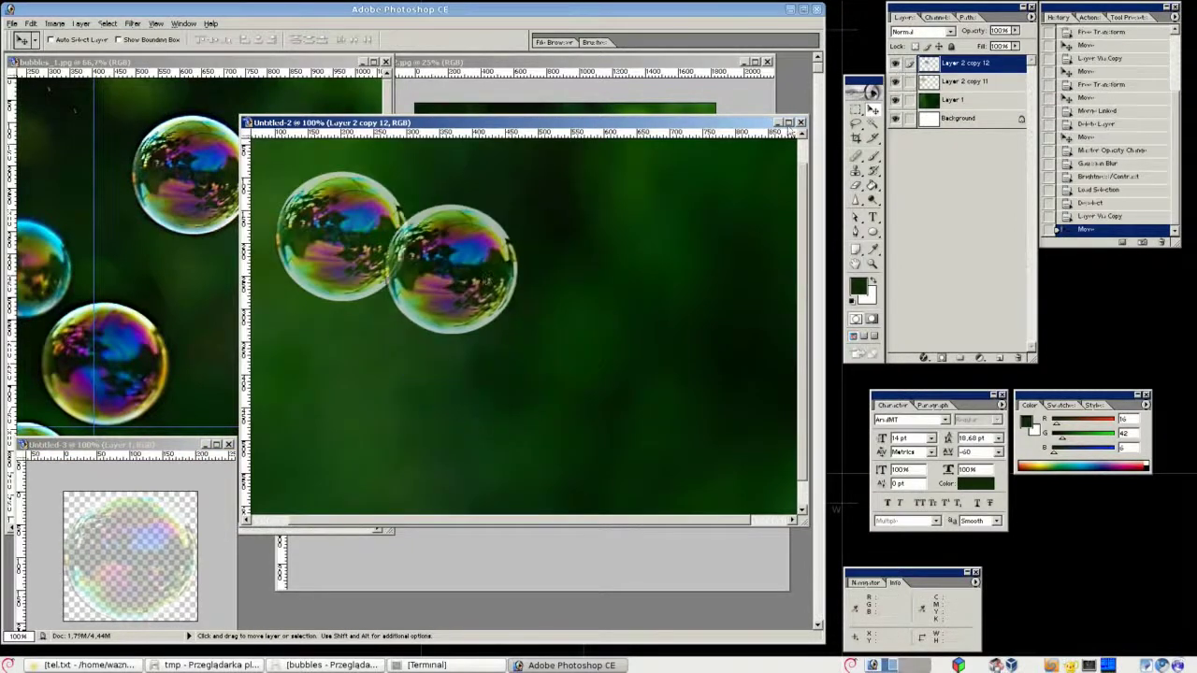
left_click_drag(461, 286, 523, 302)
Blur the bubble copy with about 3.4 px Gaussian Blur and lower its fill to 64%.
left_click(132, 22)
mouse_move(160, 120)
left_click(290, 150)
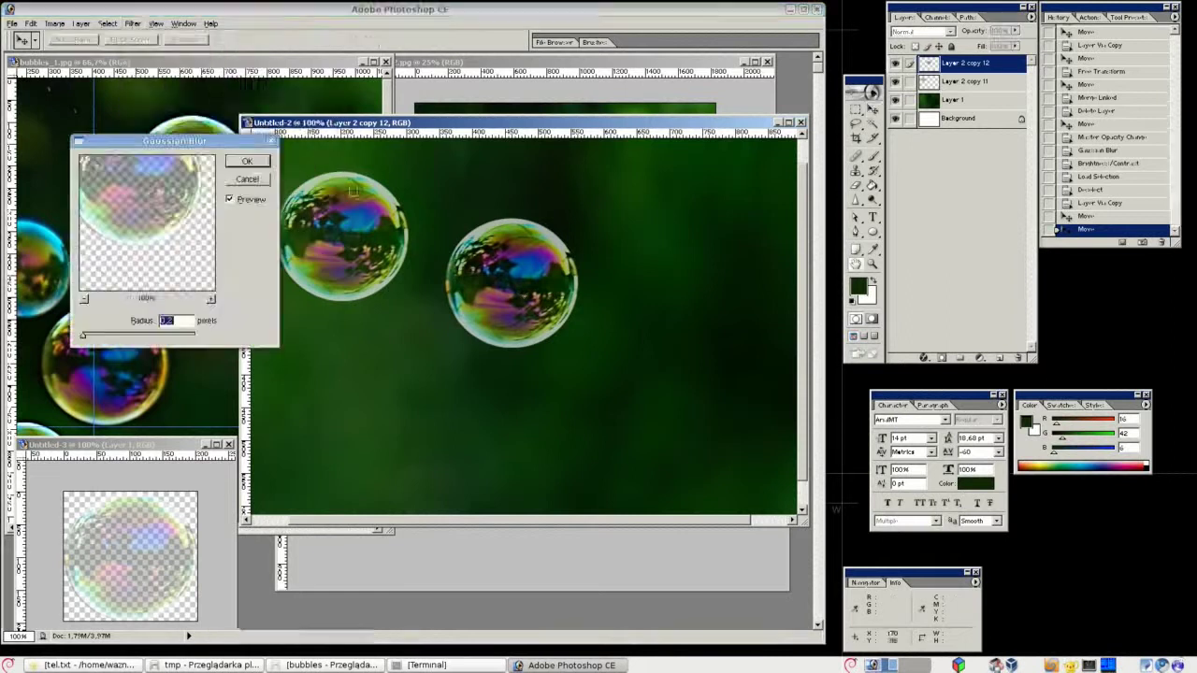
left_click_drag(84, 335, 110, 340)
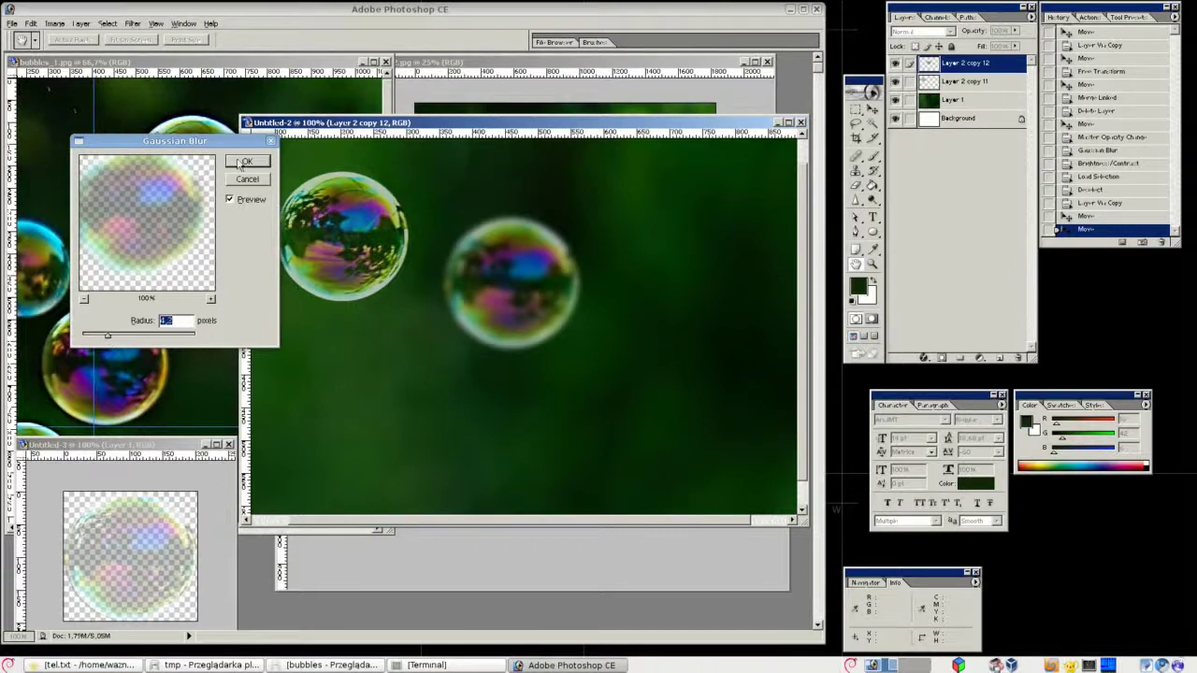
left_click(243, 162)
left_click(1014, 46)
left_click_drag(1009, 63, 994, 61)
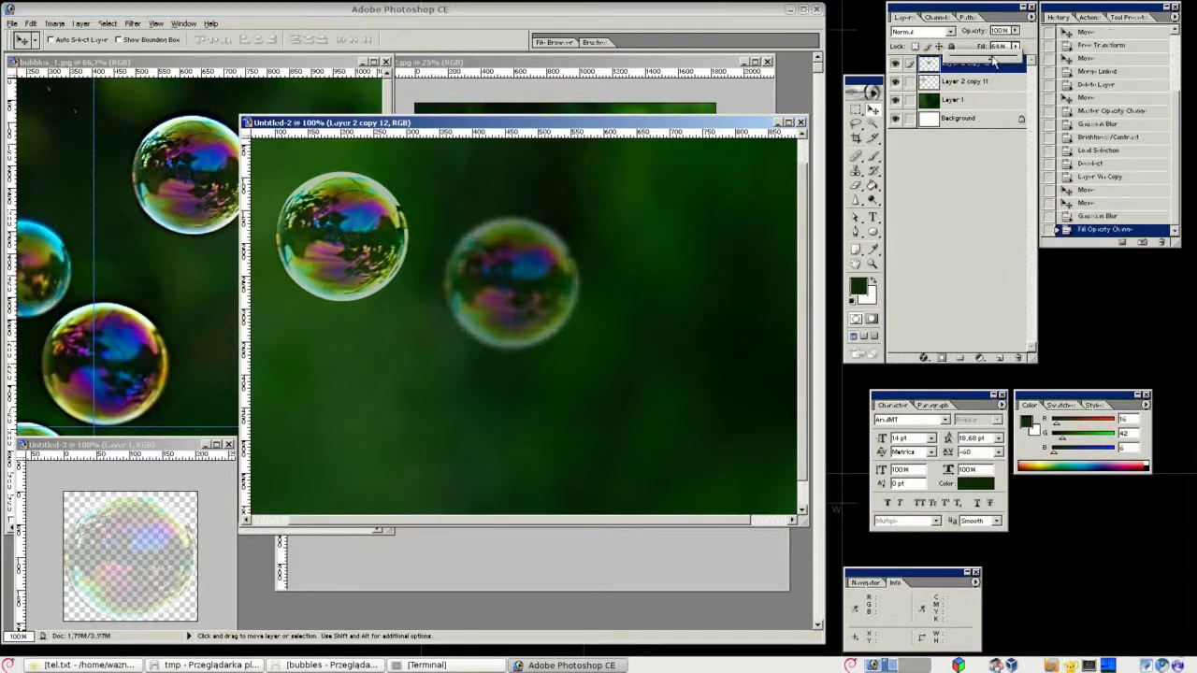
left_click(990, 222)
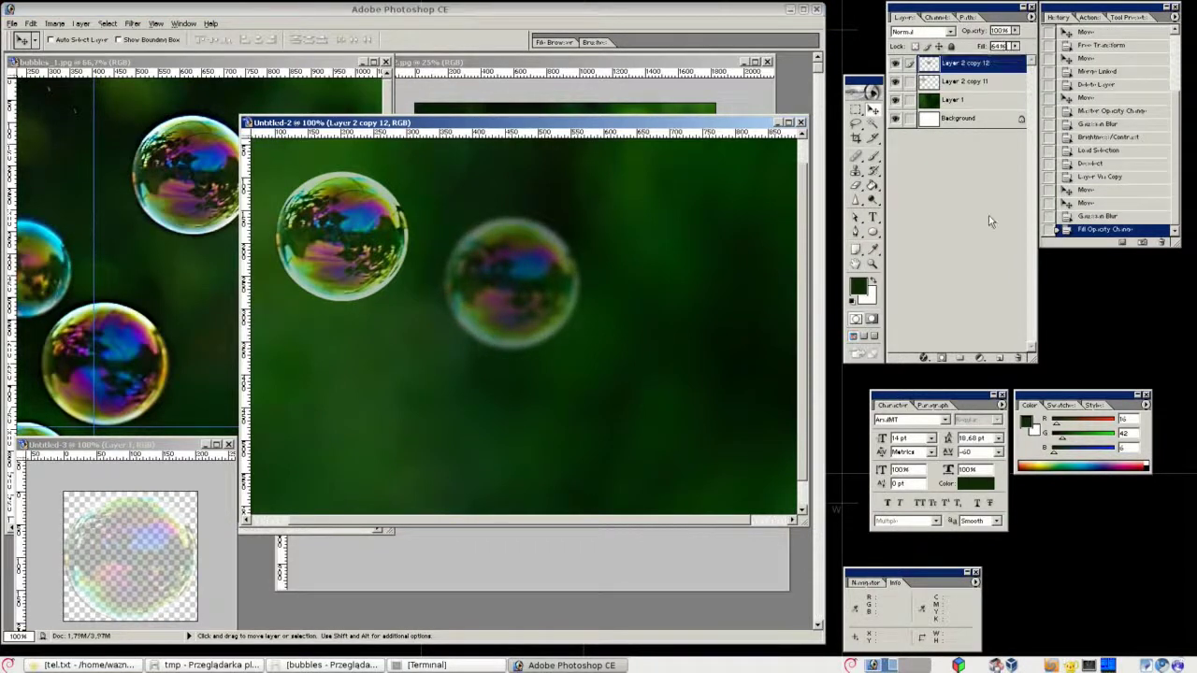
left_click(604, 201)
key("ctrl+minus")
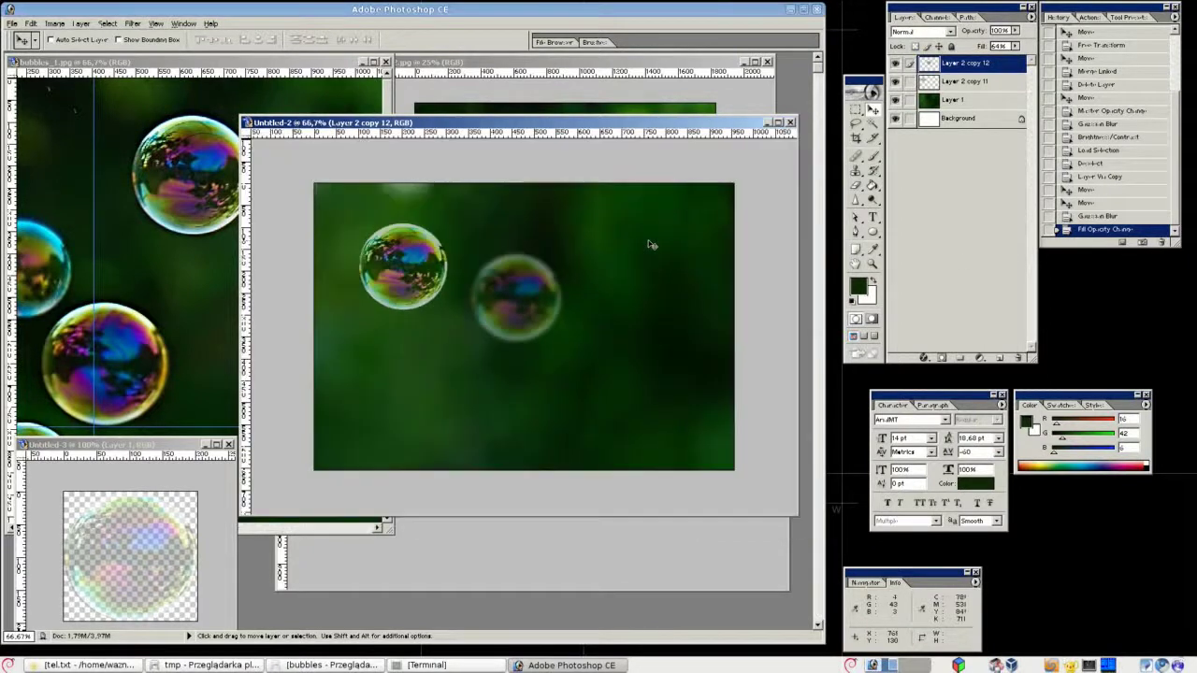
Duplicate the blurred bubble, enlarge it, move it behind the others and to the right.
key("ctrl+j")
left_click_drag(531, 312, 620, 269)
key("ctrl+t")
key("Return")
left_click_drag(954, 62, 946, 118)
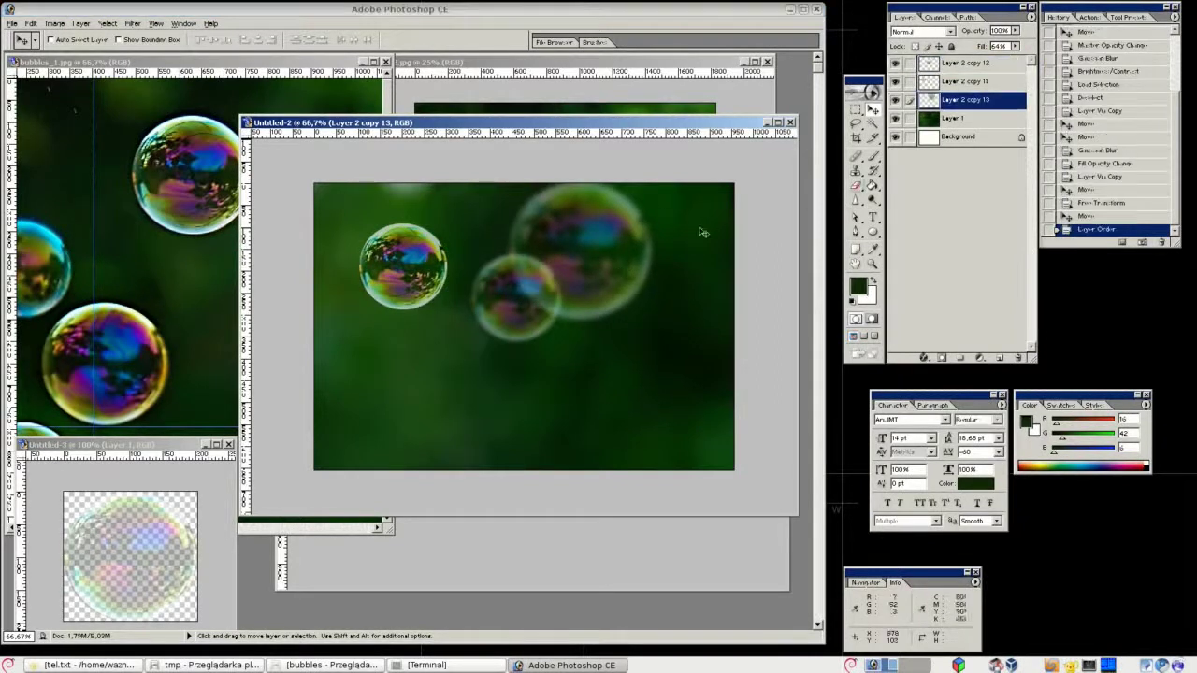
left_click_drag(472, 258, 506, 370)
Duplicate the big bubble and shrink the copy into a small bubble.
key("ctrl+j")
key("ctrl+t")
left_click_drag(542, 436, 669, 227)
key("Return")
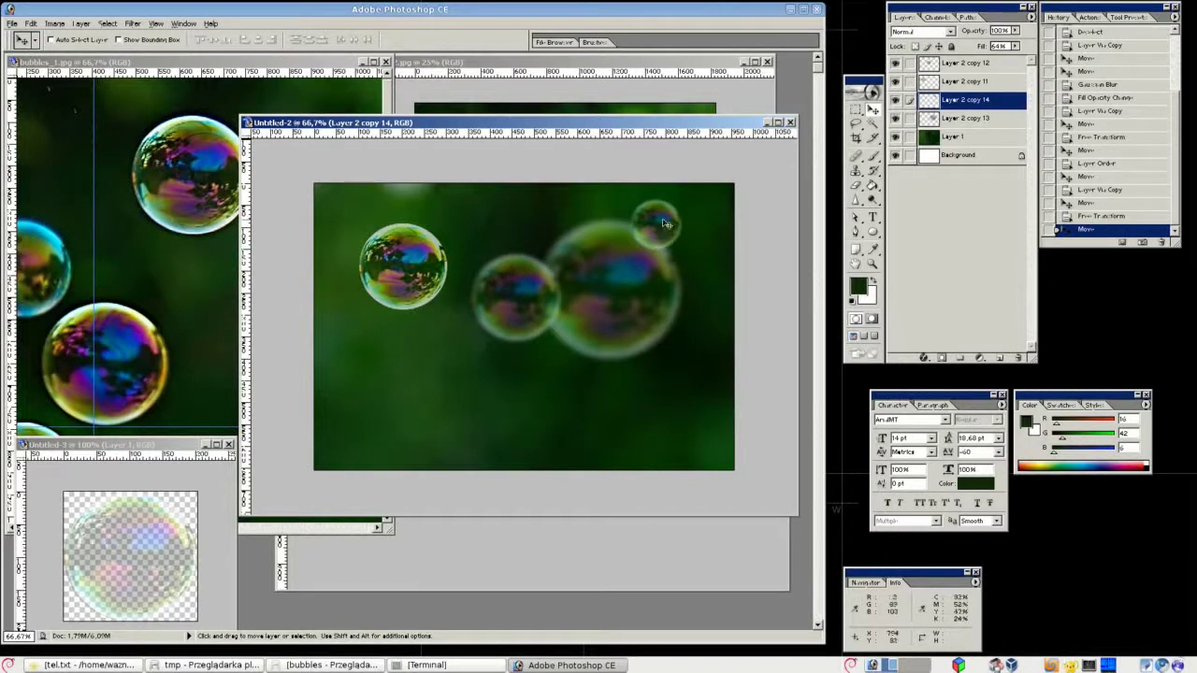
Delete layers Layer 2 copy 13 and Layer 2 copy 14.
left_click(642, 296, "ctrl")
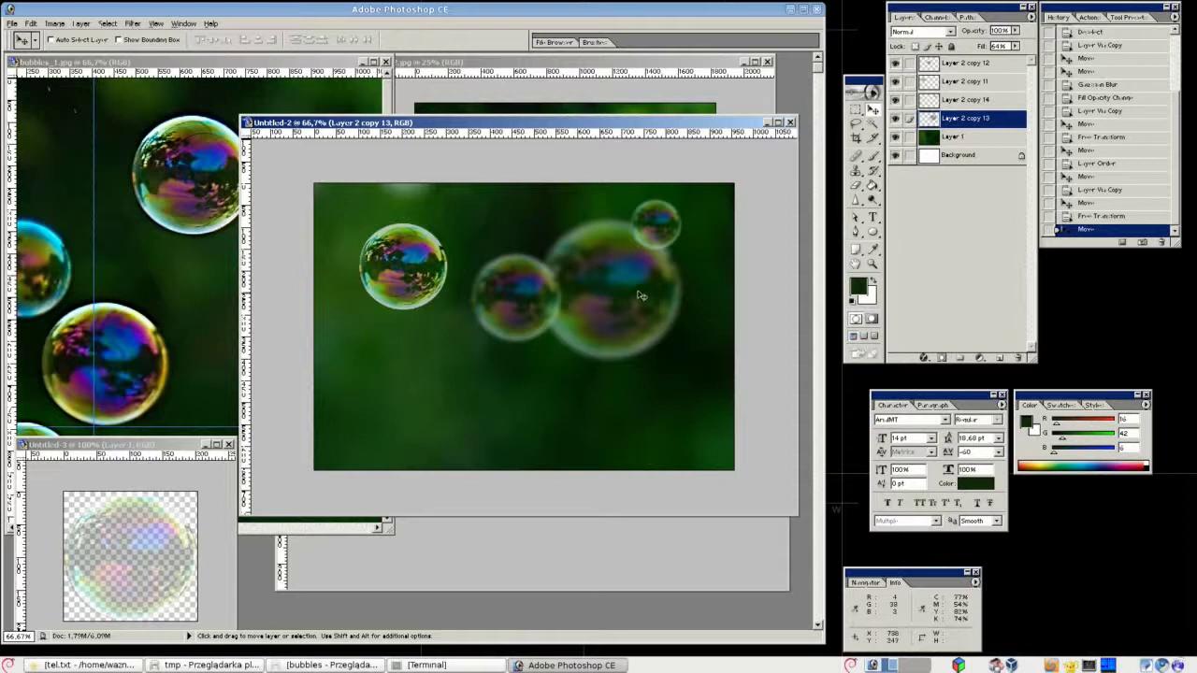
left_click(1018, 357)
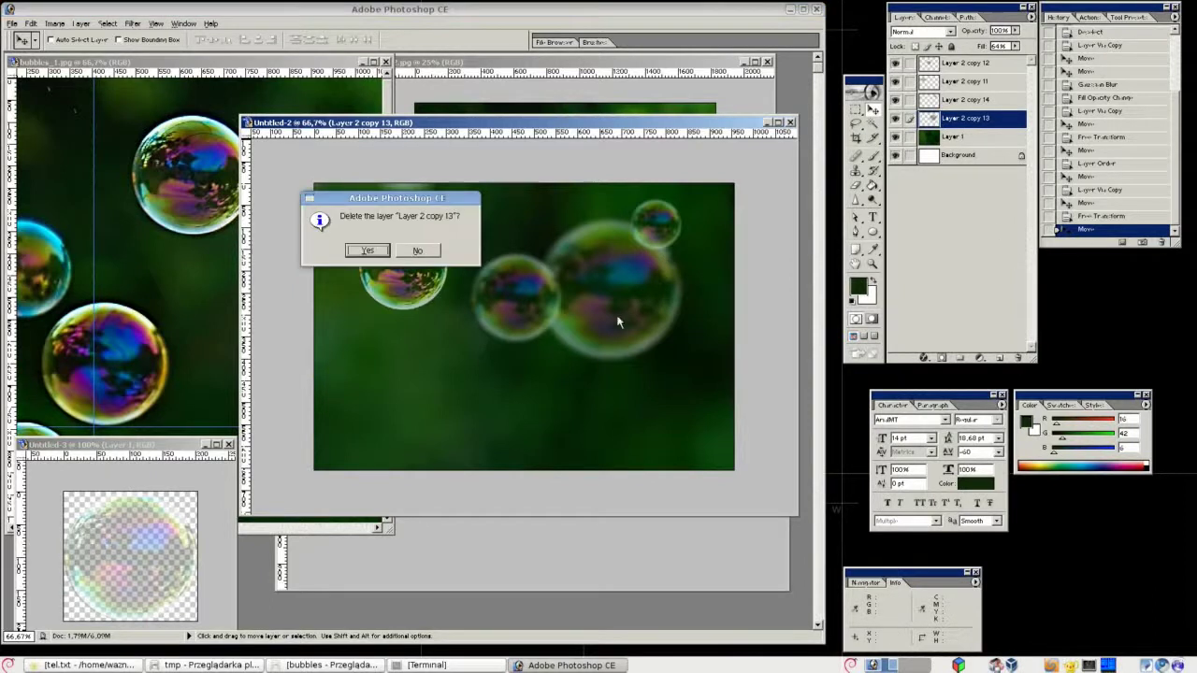
left_click(367, 250)
left_click(1019, 357)
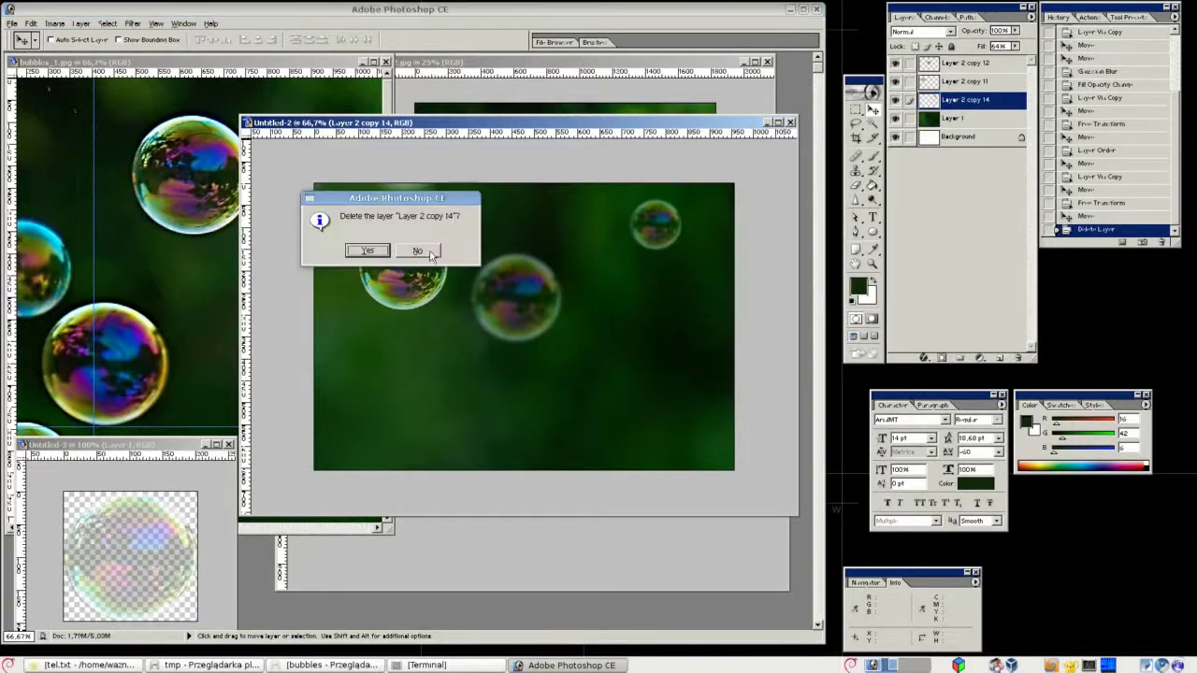
left_click(367, 253)
Set the faint bubble's fill to 50% and paste it into Untitled-4 with Background hidden.
left_click_drag(1017, 47, 1004, 54)
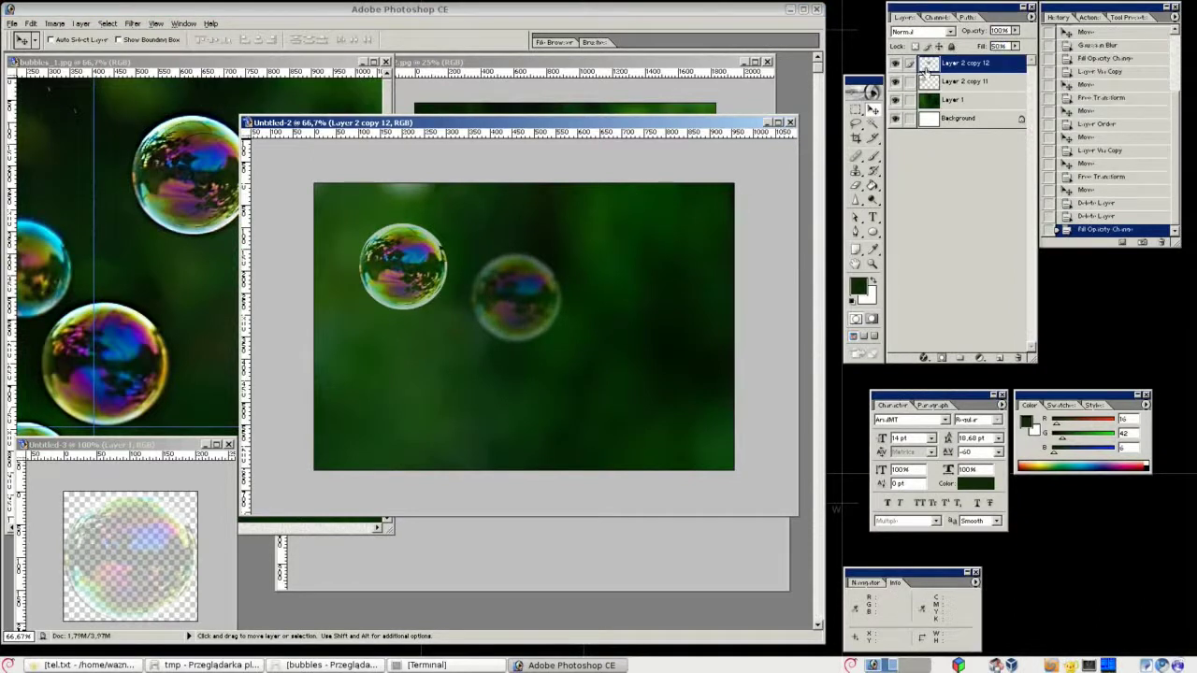
left_click(929, 63, "ctrl")
key("ctrl+c")
key("ctrl+n")
key("Return")
key("ctrl+v")
left_click(898, 92)
left_click_drag(82, 103, 292, 488)
left_click_drag(165, 445, 171, 435)
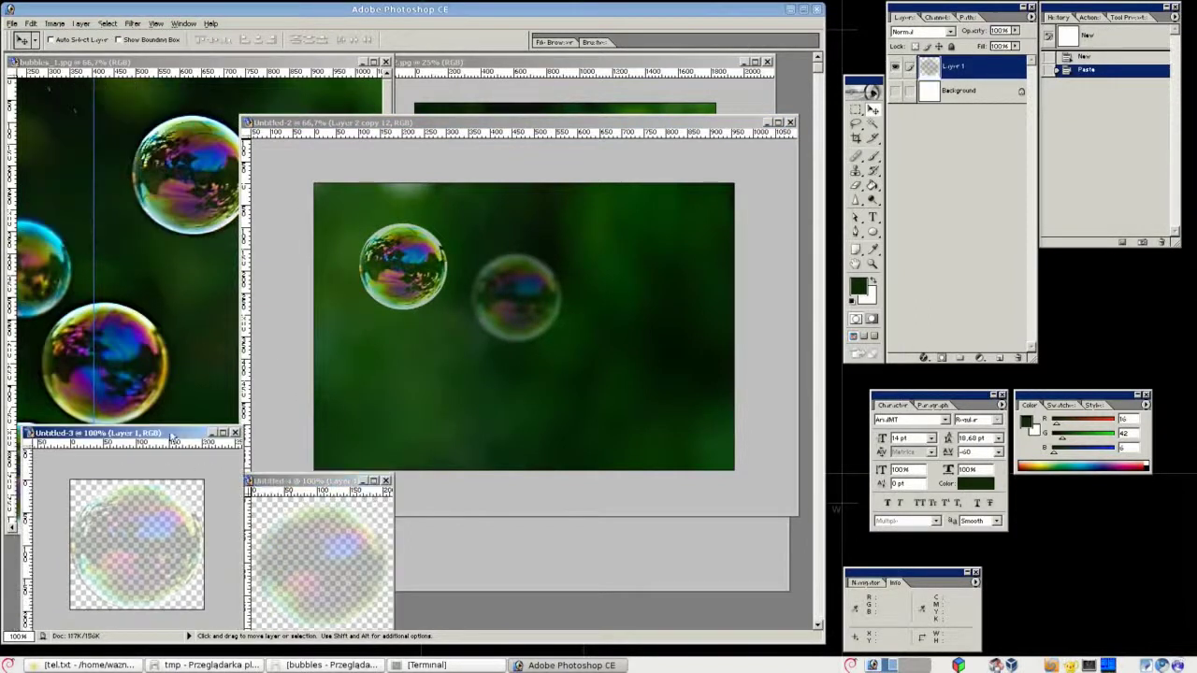
Save the sharp bubble document (Untitled-3) as PNG file bubbles-sharp.png.
left_click(15, 24)
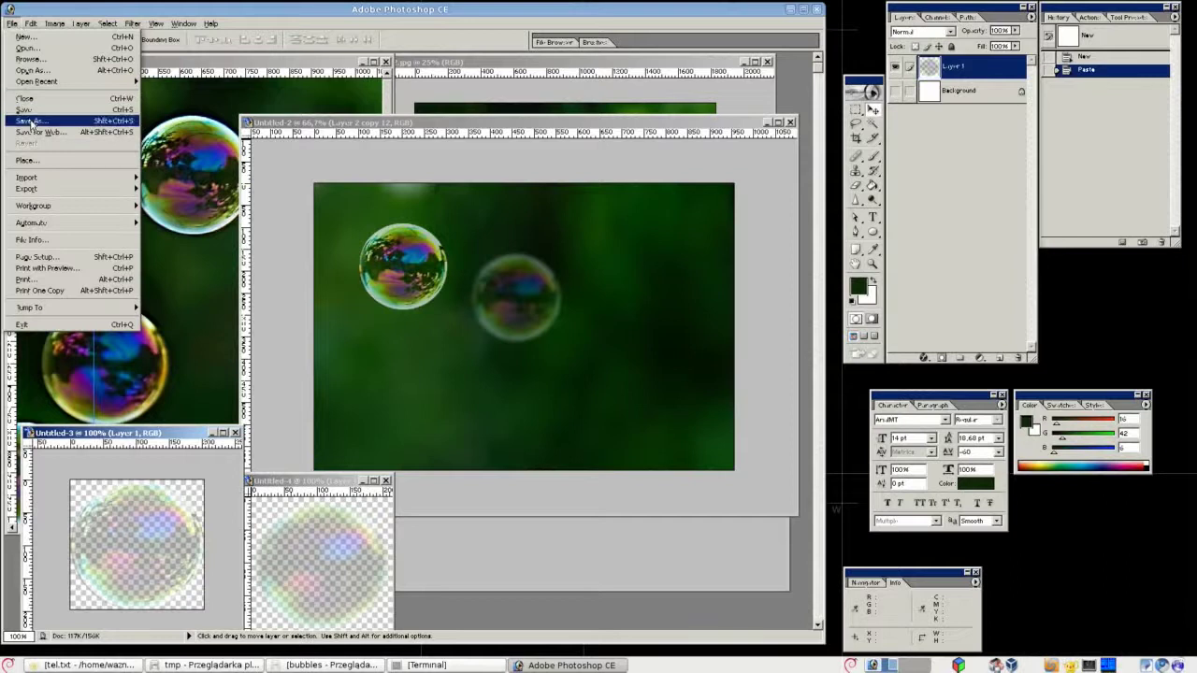
left_click(28, 120)
left_click(402, 267)
left_click(475, 310)
left_click(374, 294)
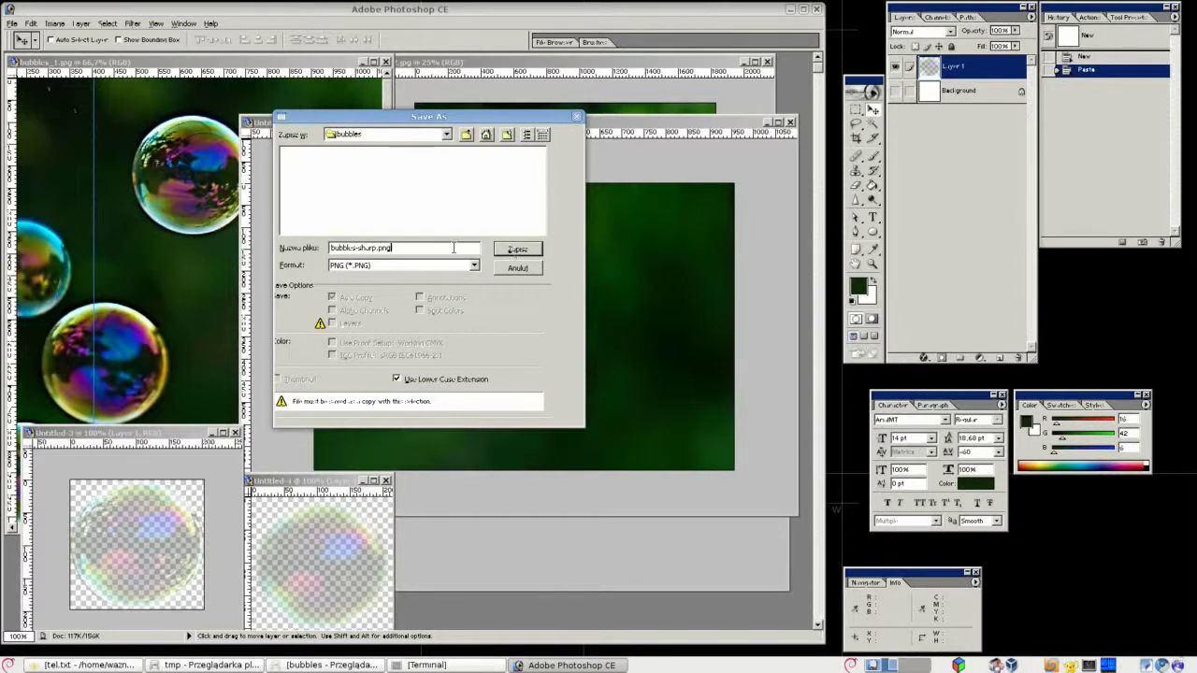
left_click(512, 248)
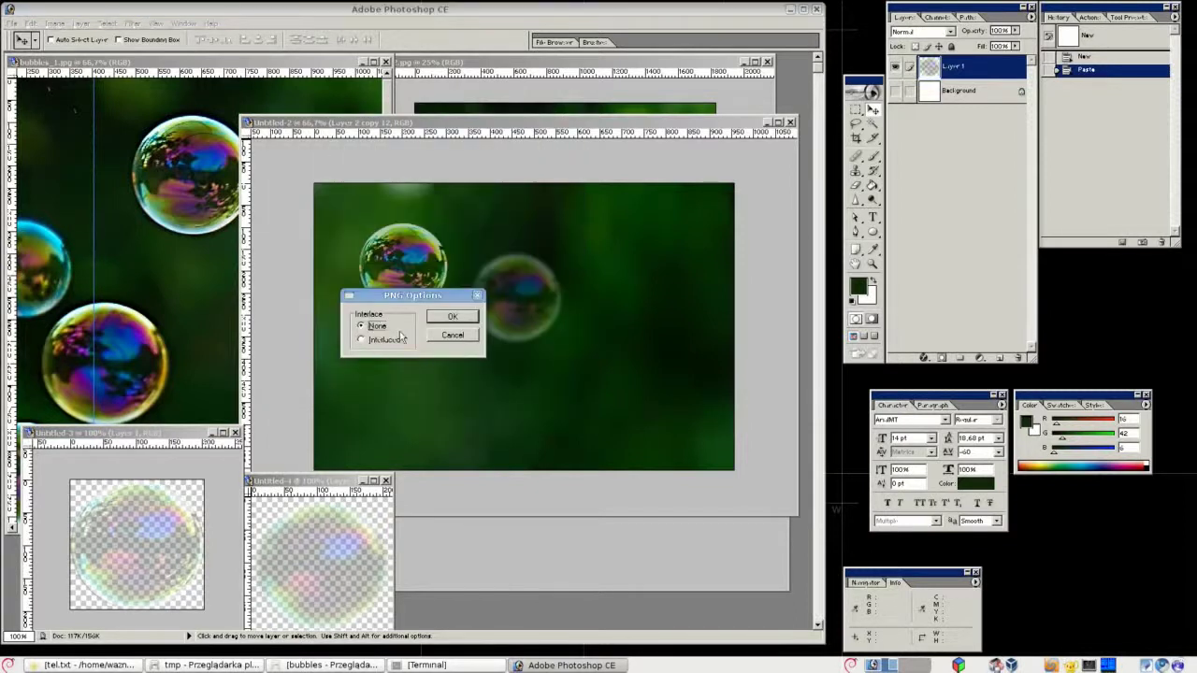
key("Return")
Save the blurred bubble document (Untitled-4) as PNG file bubbles-blur.png.
key("ctrl+Tab")
key("ctrl+shift+s")
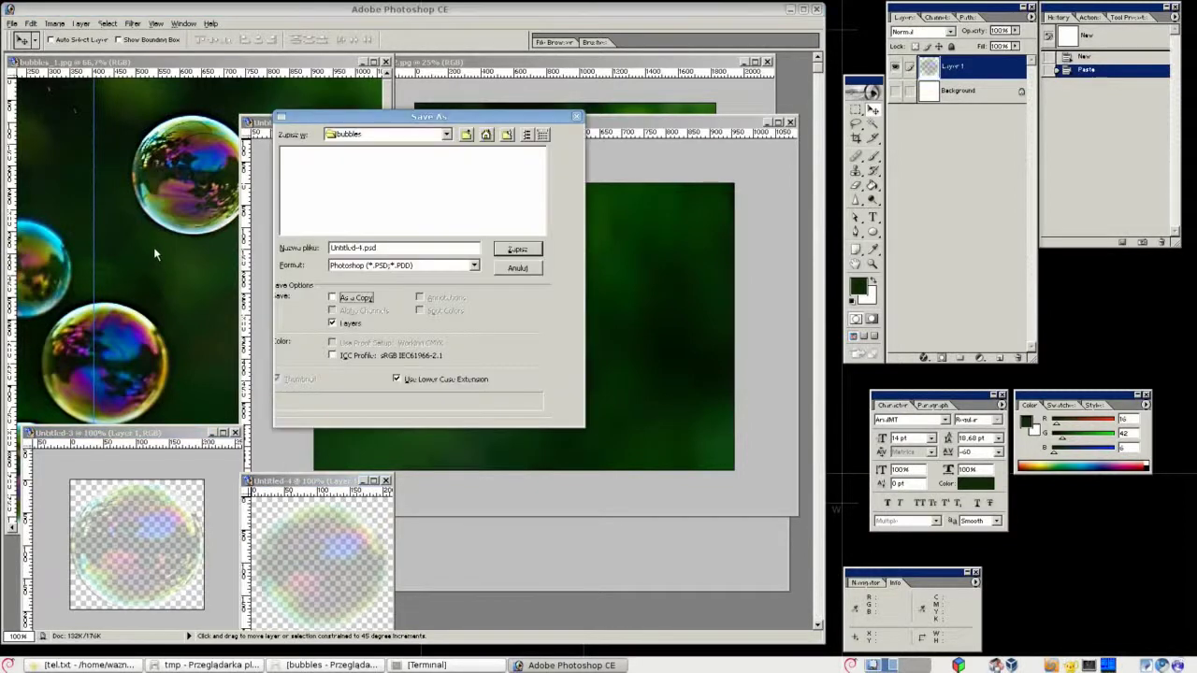
left_click(405, 264)
left_click(475, 309)
left_click(355, 286)
left_click(341, 154)
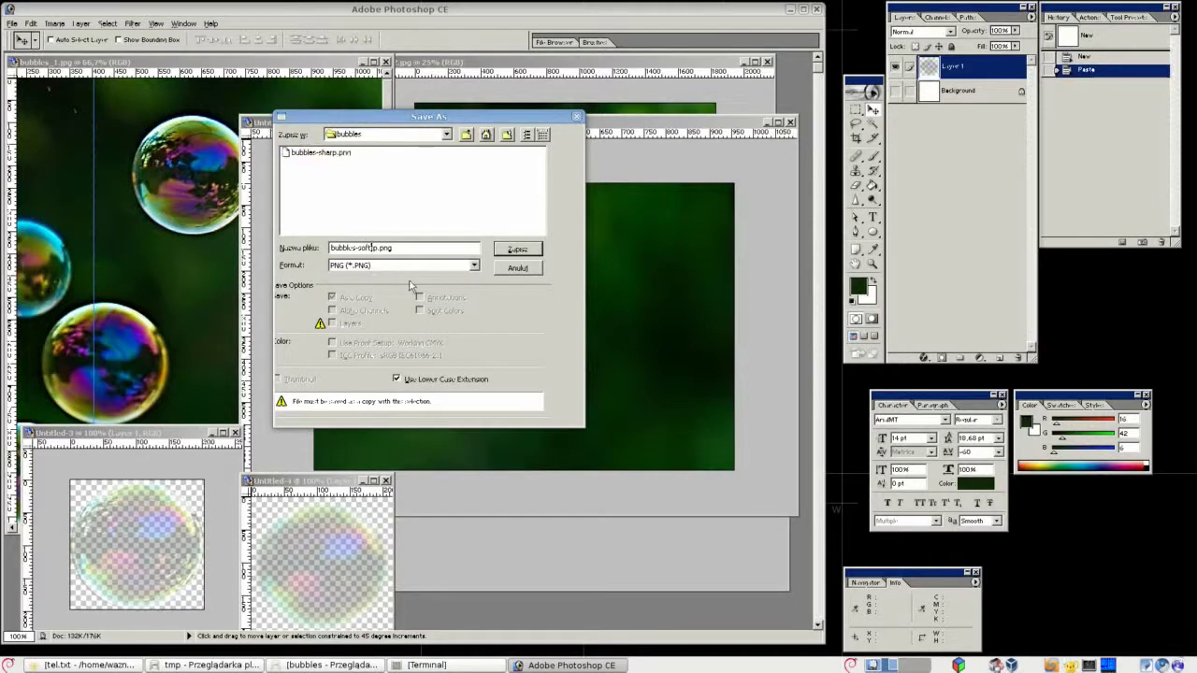
key("Tab")
key("Home")
key("Right")
key("Right")
key("Right")
key("Right")
key("Right")
key("Right")
key("Right")
key("Right")
type("blur")
key("Delete")
key("Delete")
key("Delete")
key("Delete")
left_click(515, 251)
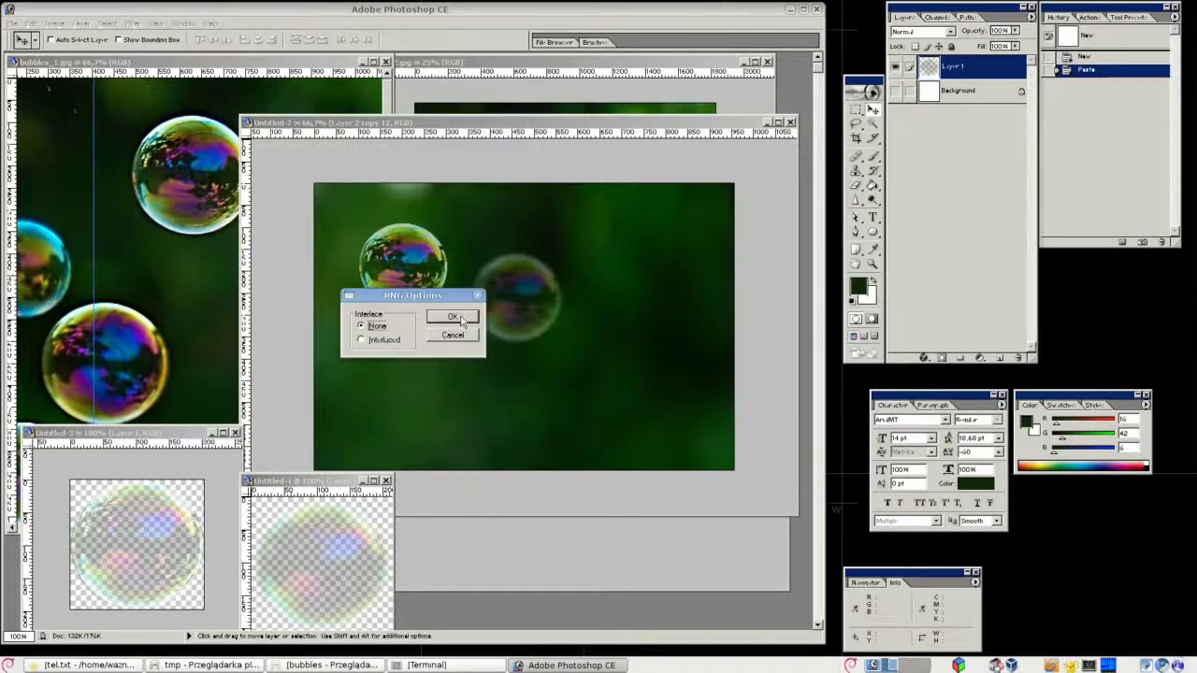
left_click(453, 316)
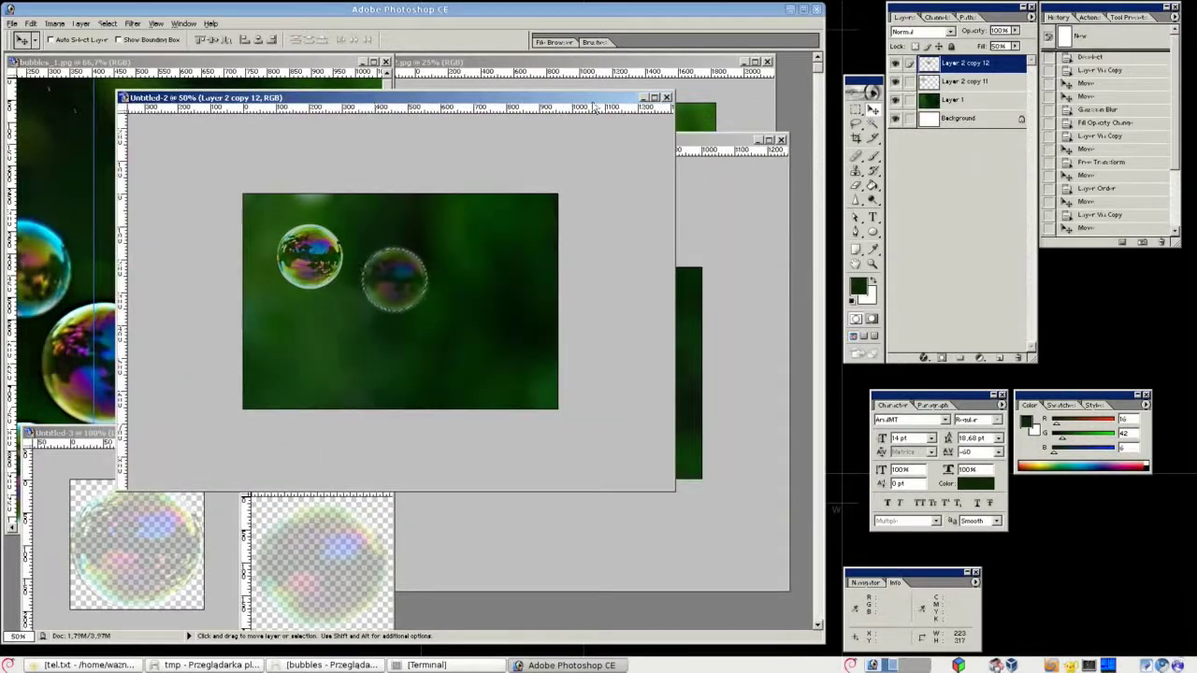
Delete leftover bubble layers Layer 2 copy 12 and copy 11, then deselect.
left_click(1020, 358)
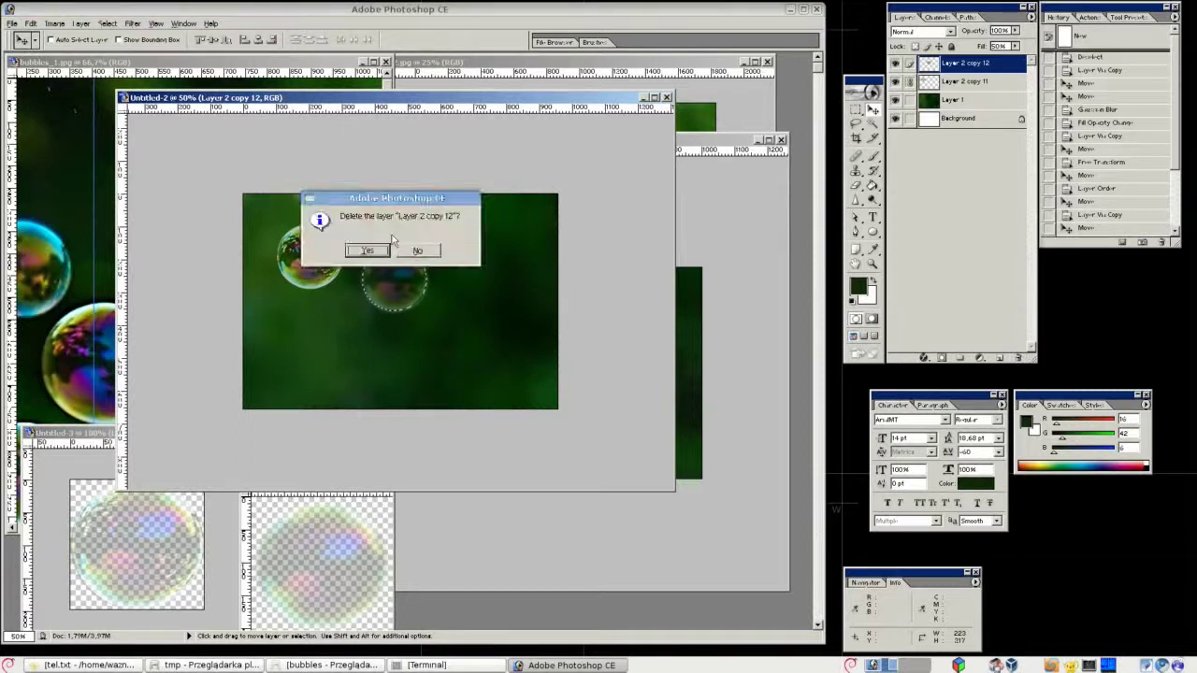
left_click(367, 251)
left_click(1018, 359)
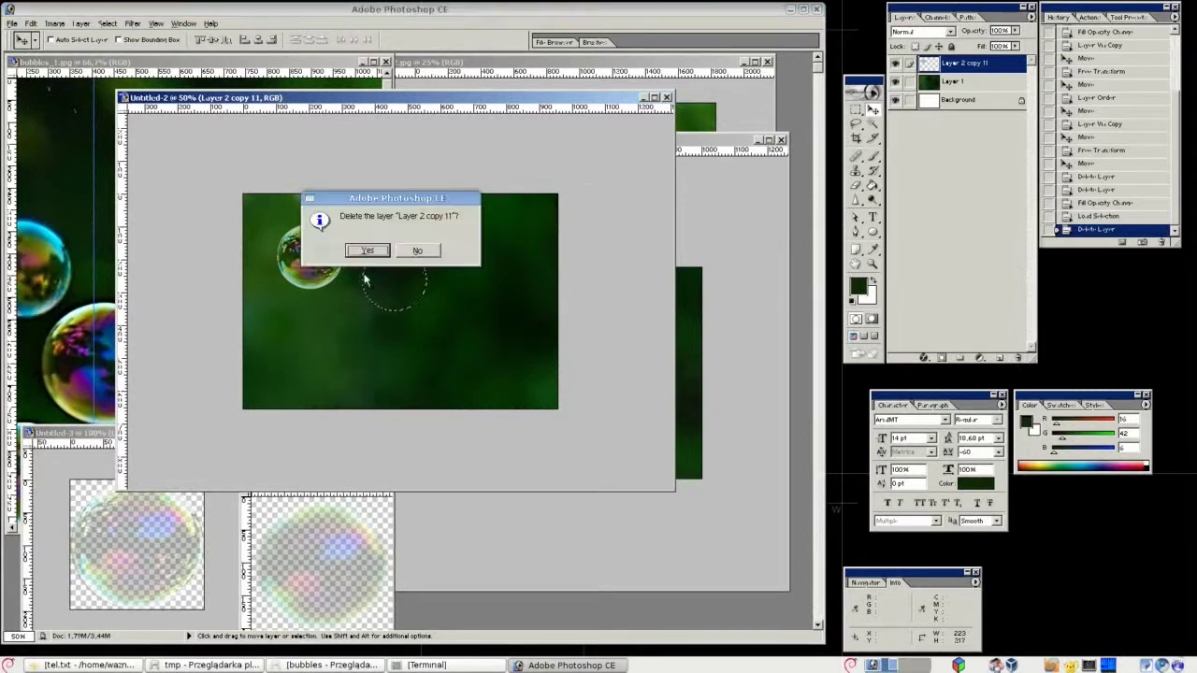
left_click(367, 250)
key("ctrl+d")
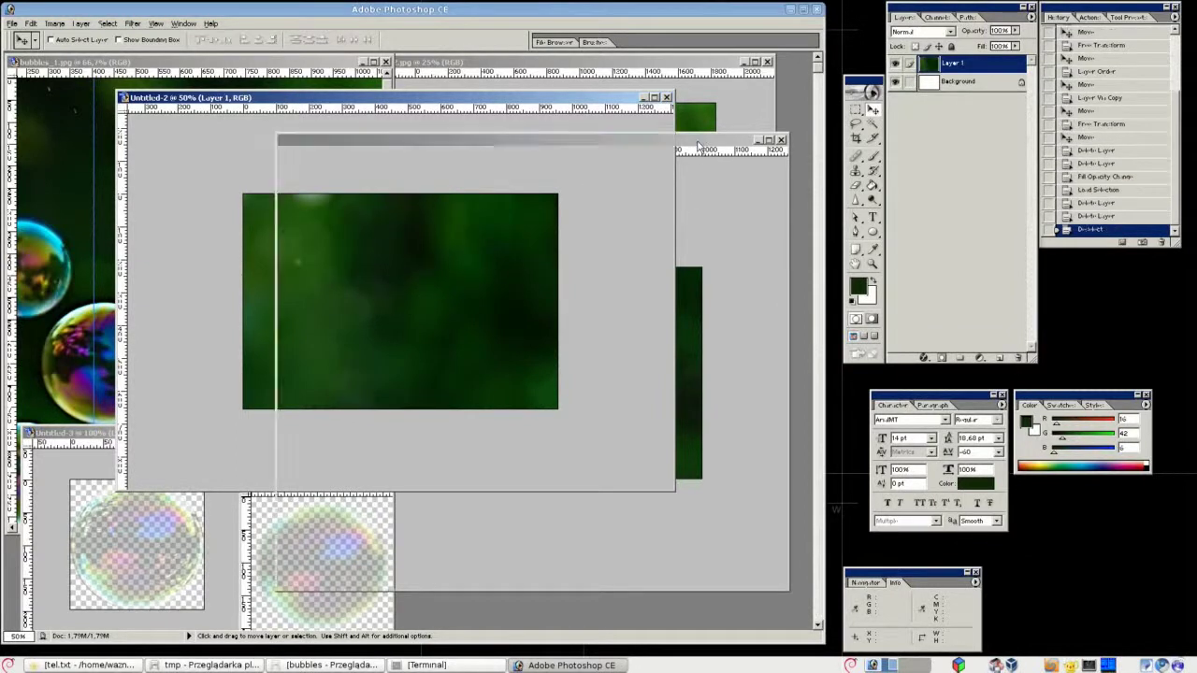
Save the Untitled-2 green background as JPEG bubbles-bg-clear-01.jpg.
left_click(696, 145)
left_click_drag(429, 97, 406, 87)
key("ctrl+shift+s")
left_click(405, 270)
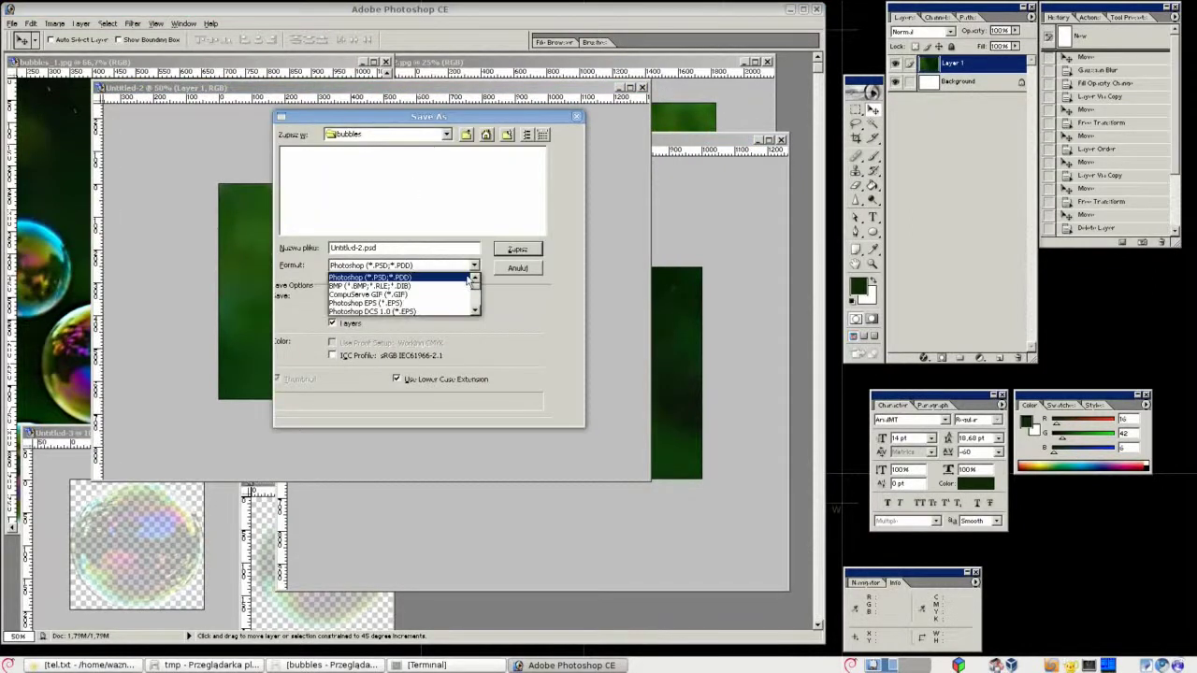
left_click(475, 313)
left_click(456, 311)
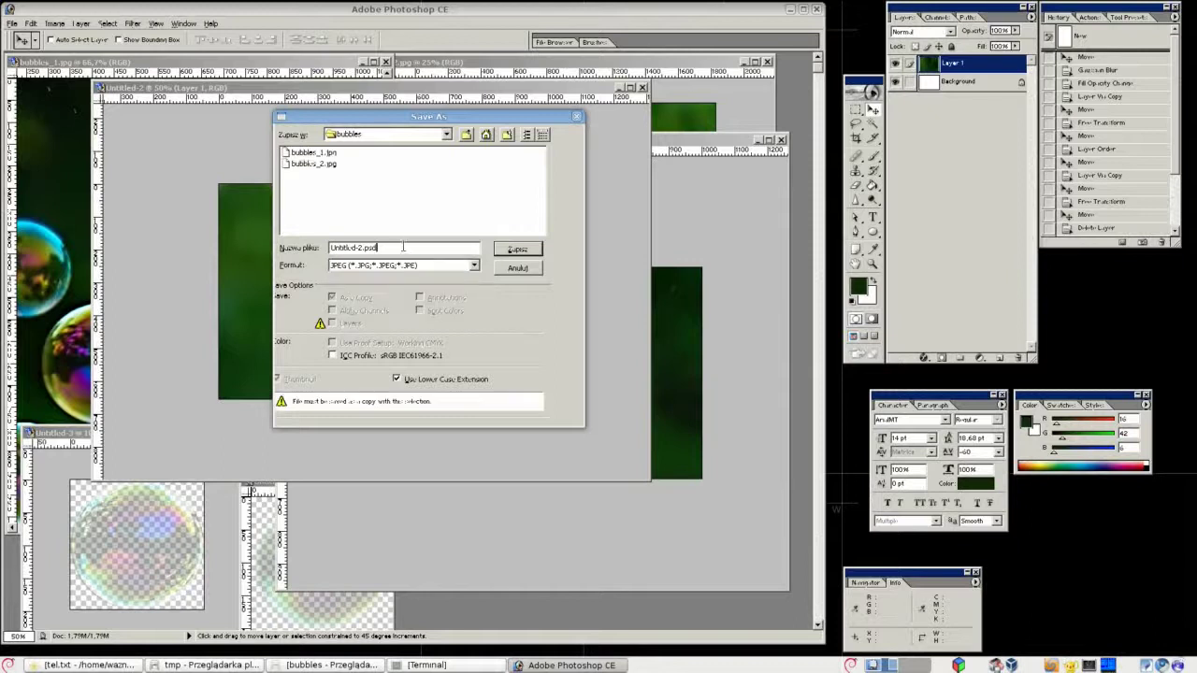
type("bubbles-bg-colour-01.jpg")
key("shift+Home")
left_click(522, 251)
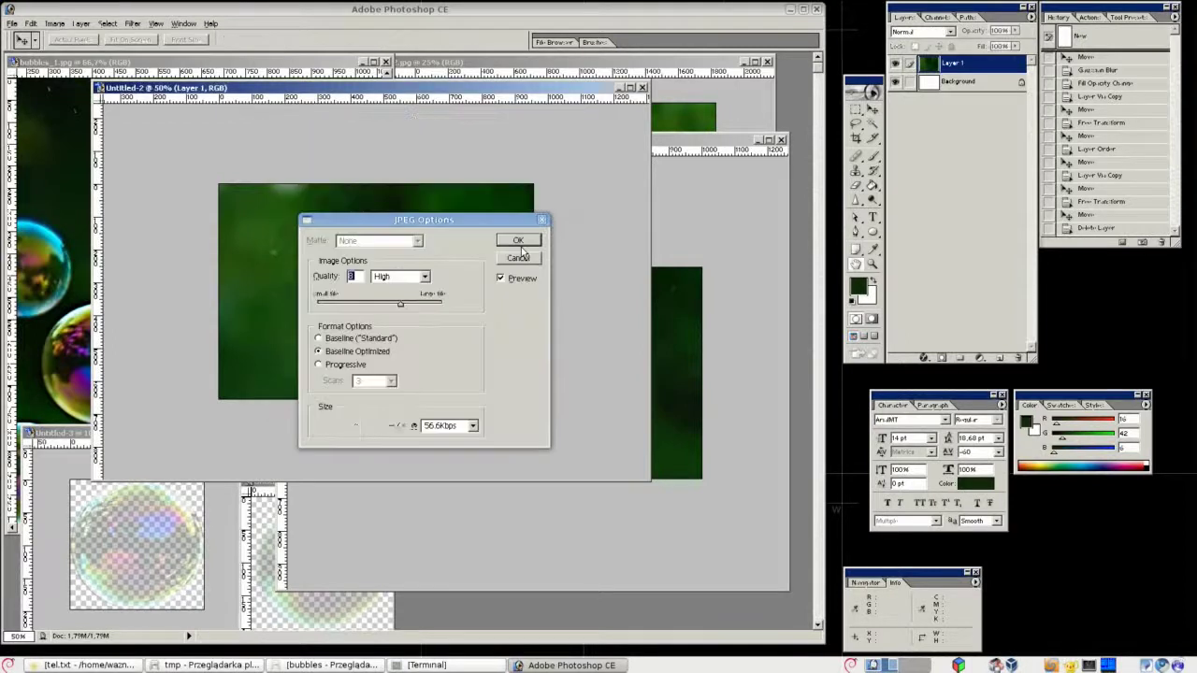
left_click(517, 241)
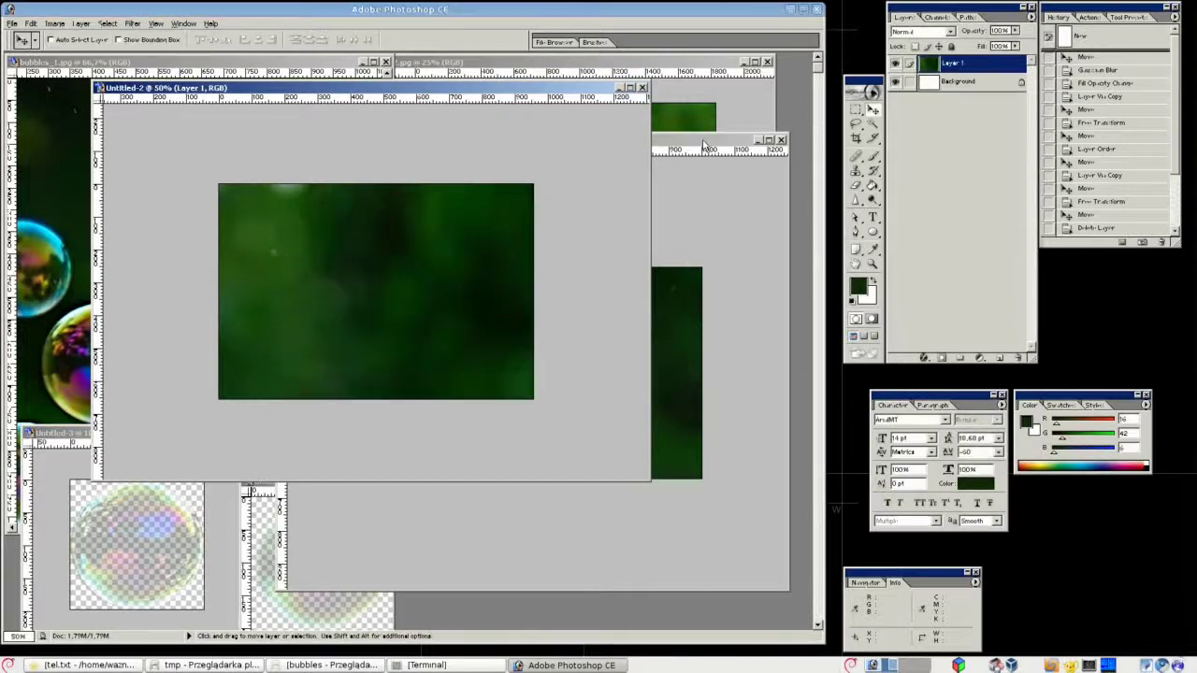
Save the Untitled-1 green background as JPEG bubbles-bg-clear-02.jpg.
key("ctrl+Tab")
key("ctrl+shift+s")
key("ctrl+v")
key("shift+Home")
key("ctrl+v")
left_click(474, 270)
left_click(426, 297)
left_click(419, 248)
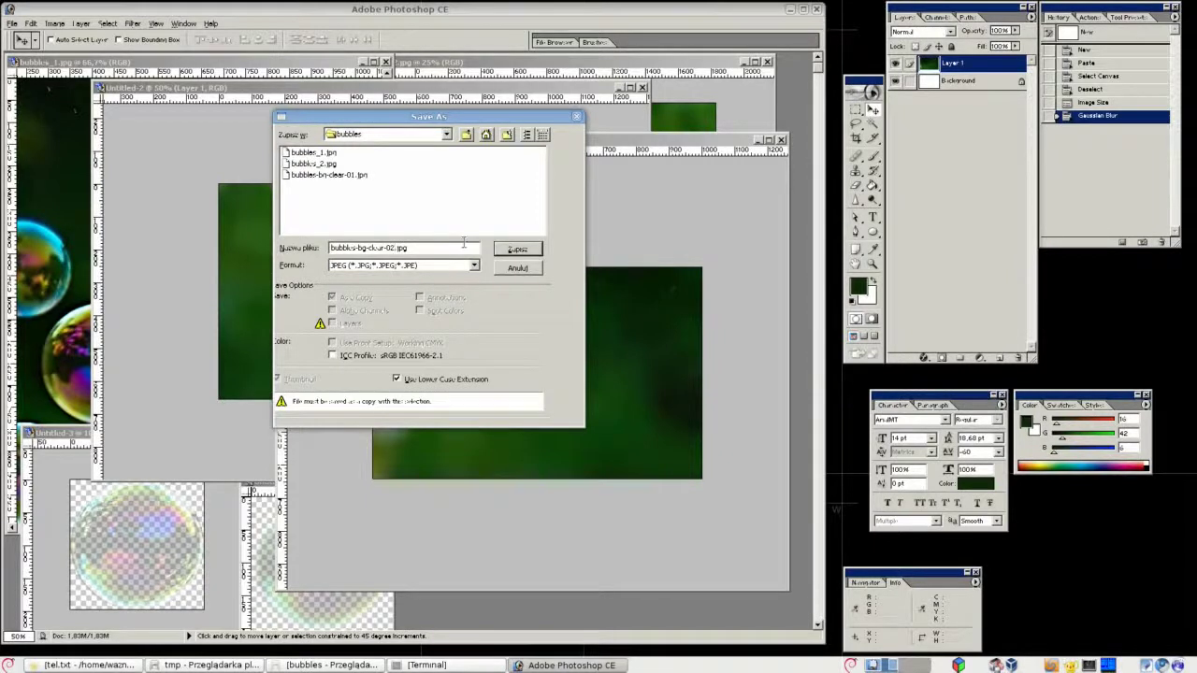
key("Return")
left_click(512, 241)
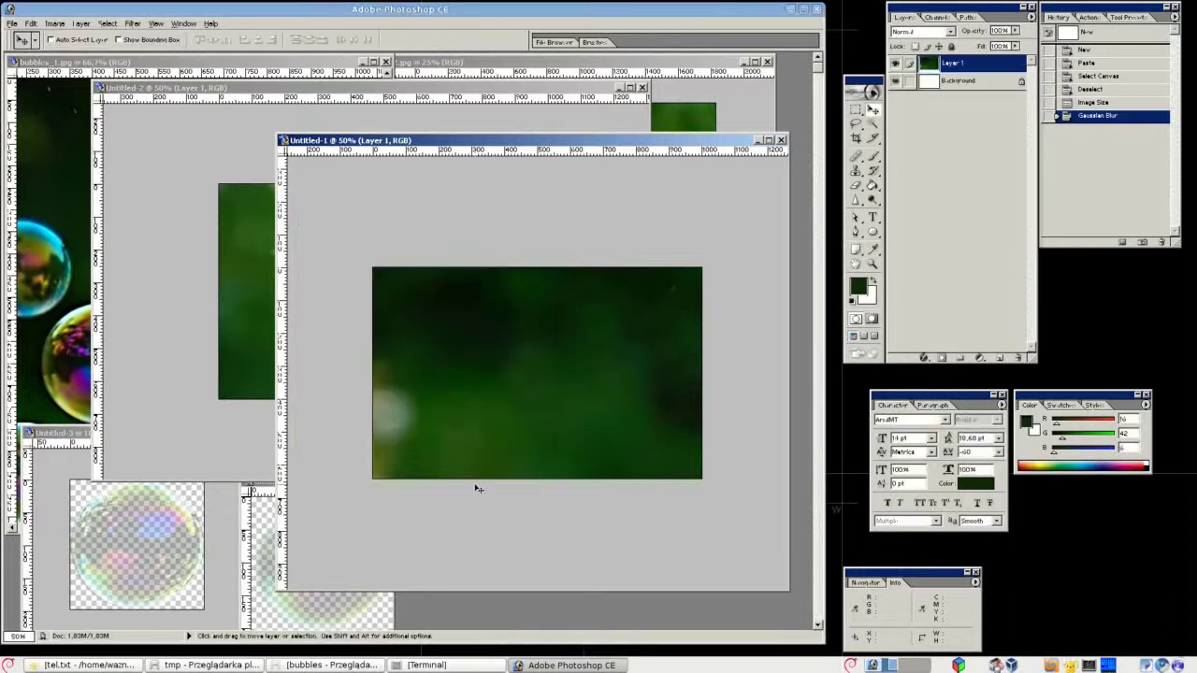
Bring the bubbles folder window forward, widen it, and scroll to the bubbles-bg-clear thumbnails.
left_click(348, 663)
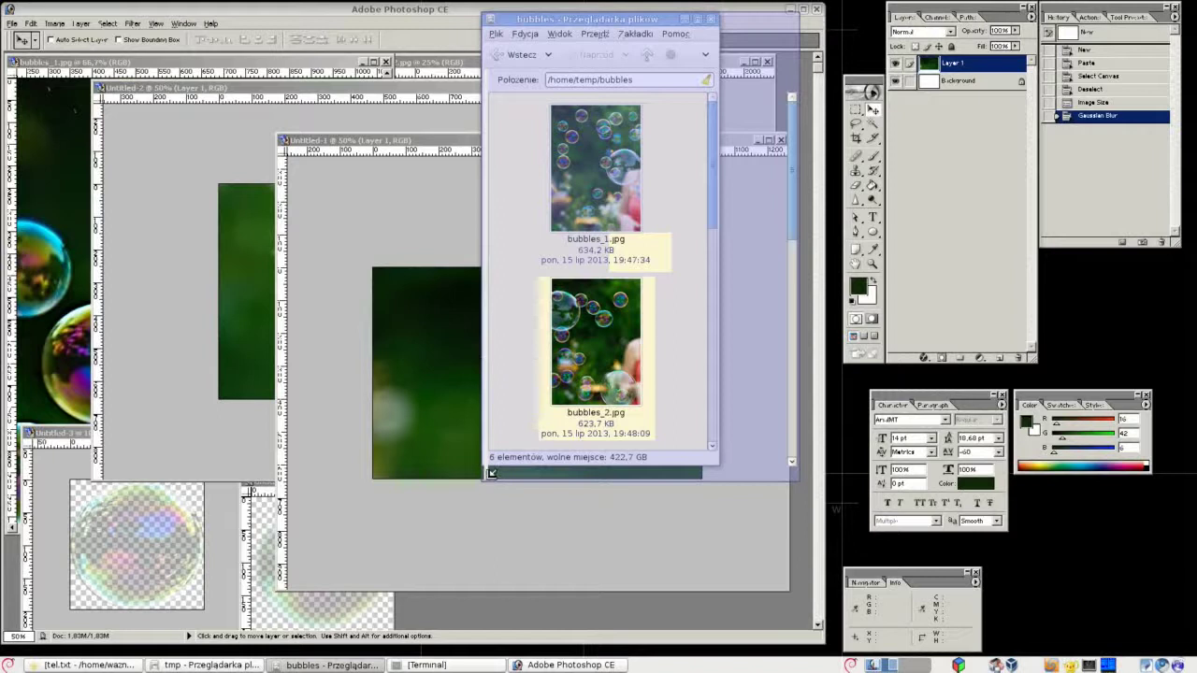
left_click_drag(491, 472, 430, 486)
scroll(646, 366, "down", 5)
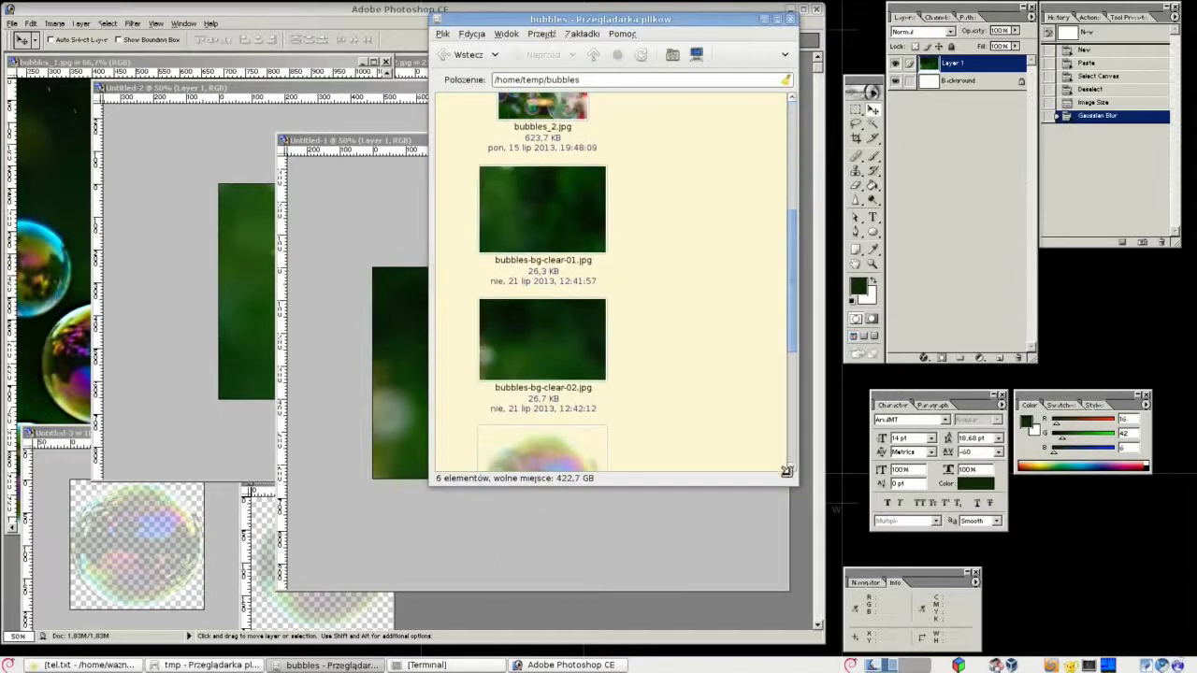
left_click_drag(823, 240, 835, 239)
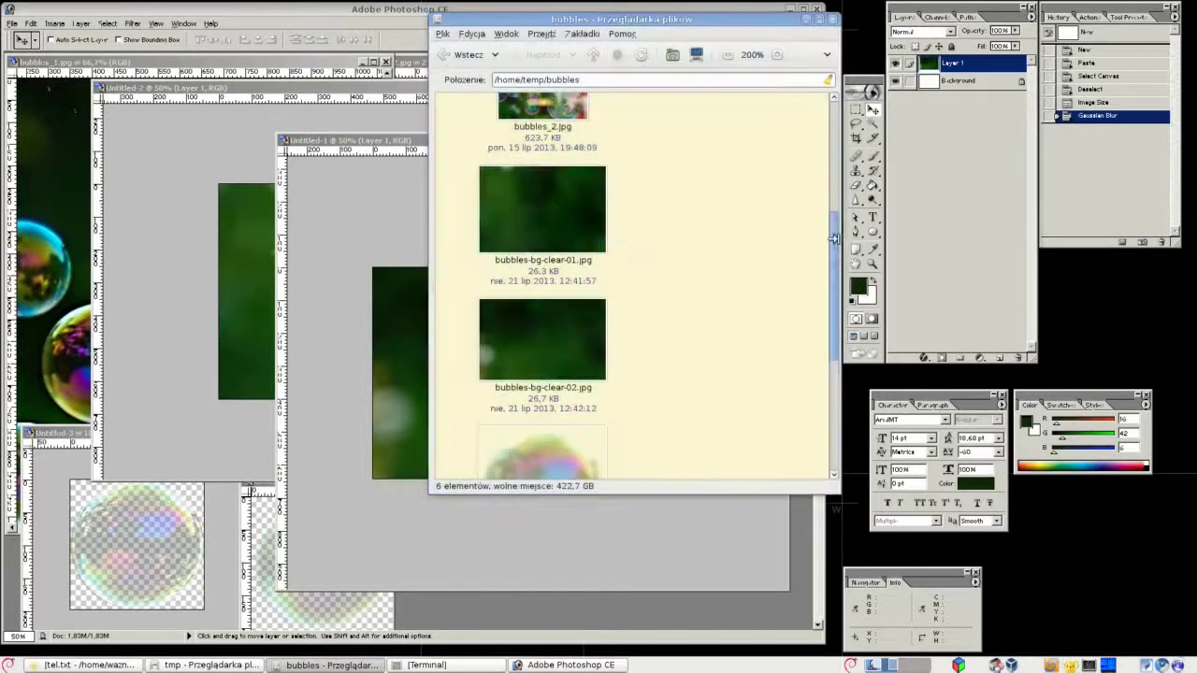
left_click_drag(432, 17, 398, 13)
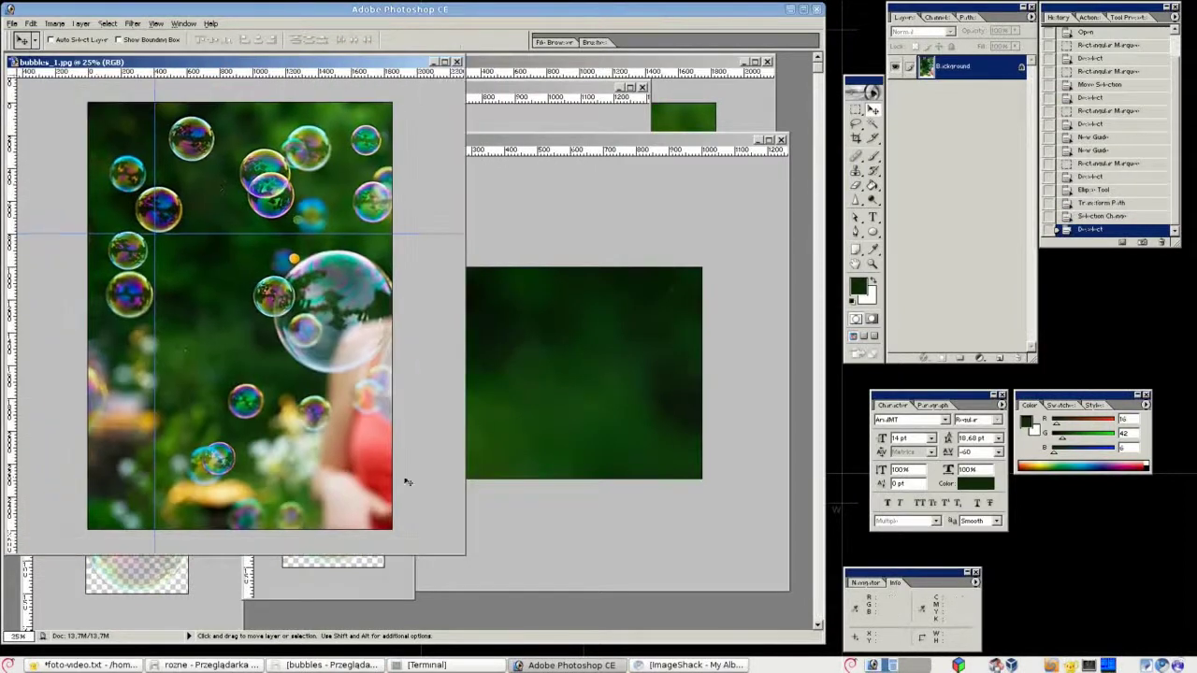
Copy the upper-left section of bubbles_1.jpg into a new 1844x1224 document and Gaussian-blur it.
left_click_drag(463, 554, 592, 589)
key("m")
left_click_drag(146, 117, 457, 320)
key("ctrl+c")
key("ctrl+n")
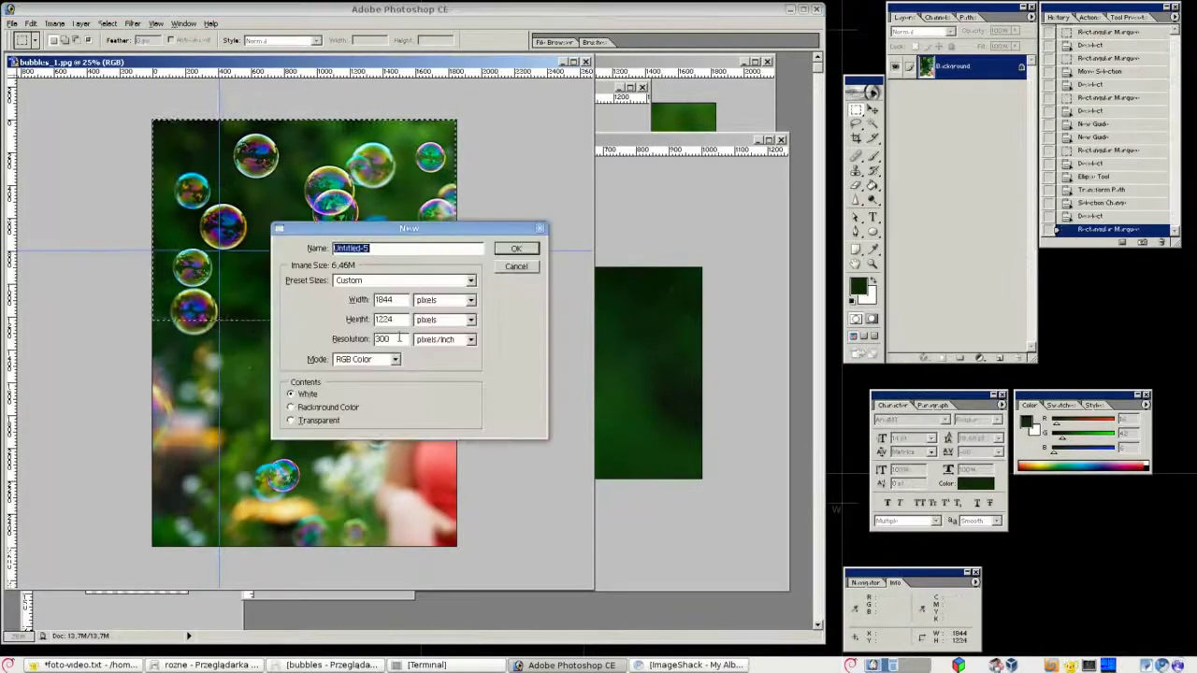
key("Return")
key("ctrl+v")
left_click(133, 23)
mouse_move(155, 115)
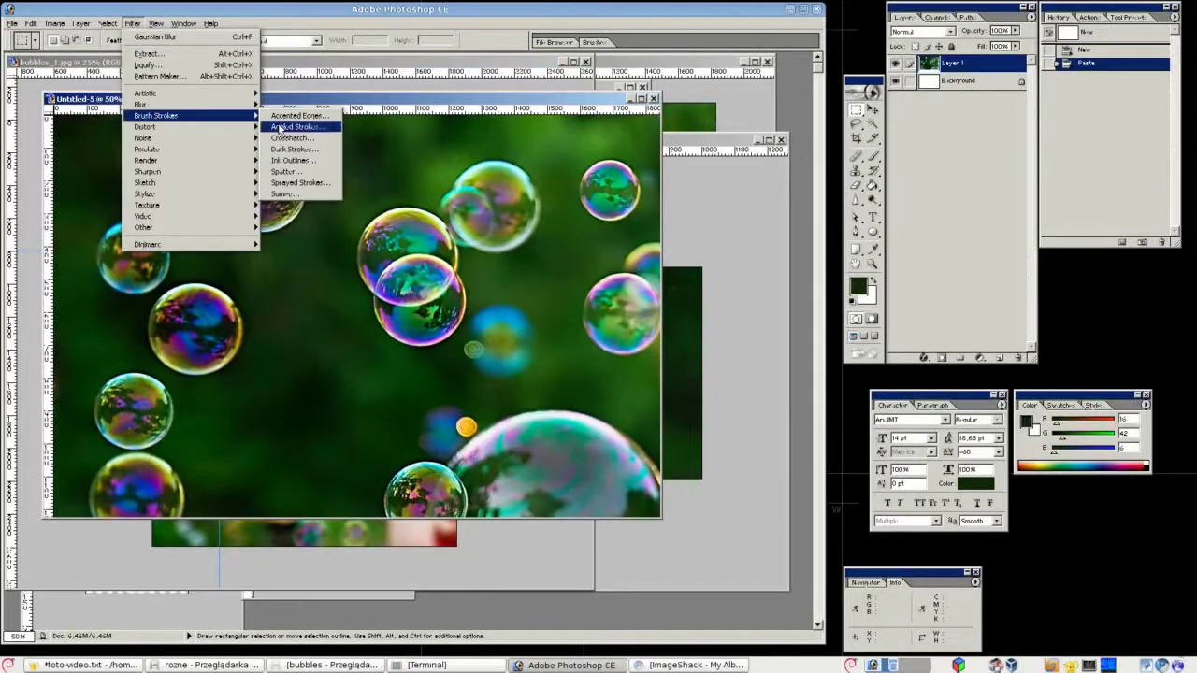
left_click(295, 126)
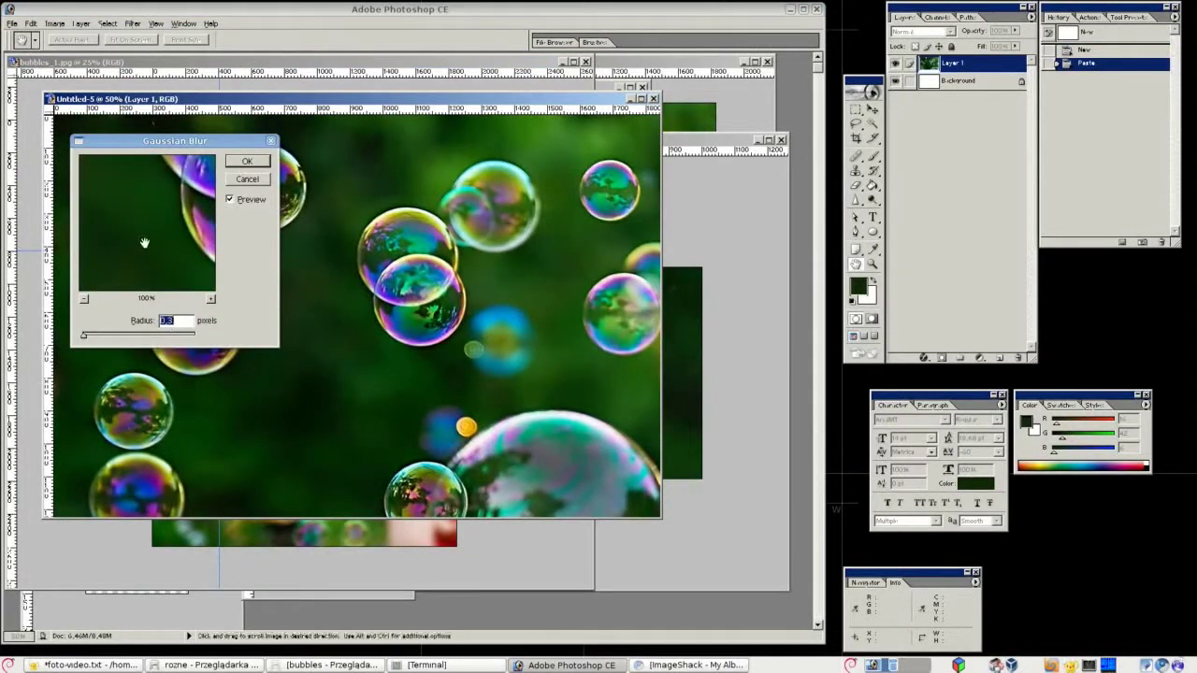
key("Return")
Select a second section of the bubbles_1.jpg photo.
key("ctrl+minus")
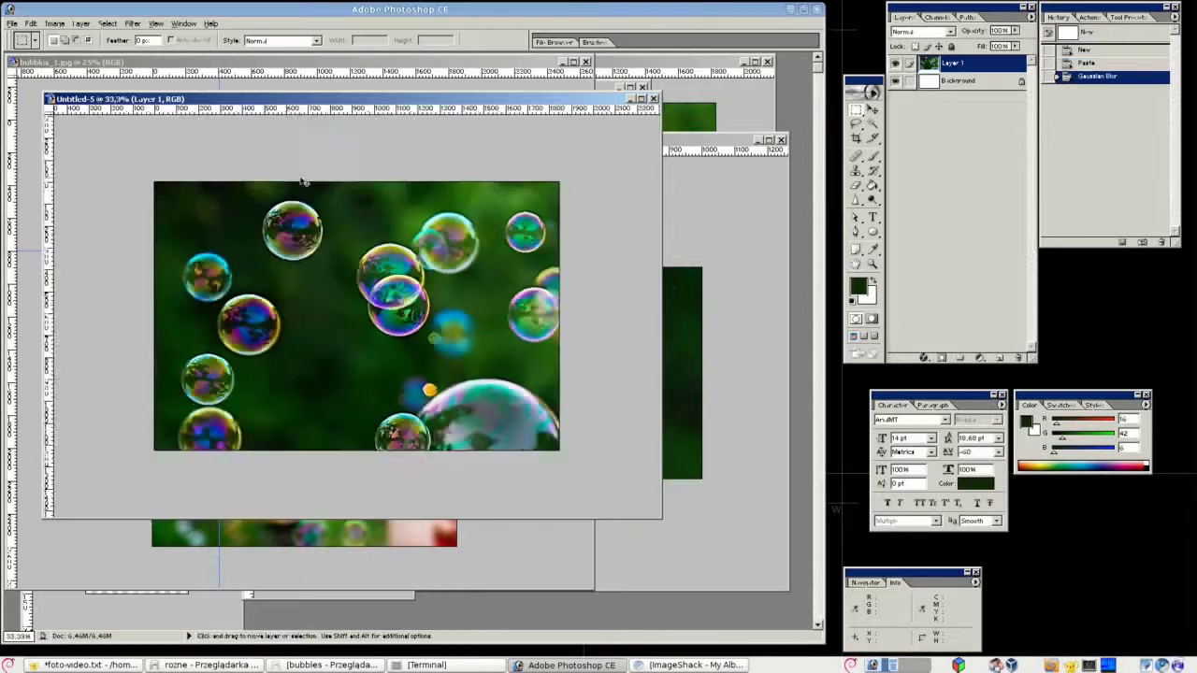
key("m")
left_click_drag(662, 517, 366, 320)
left_click(411, 392)
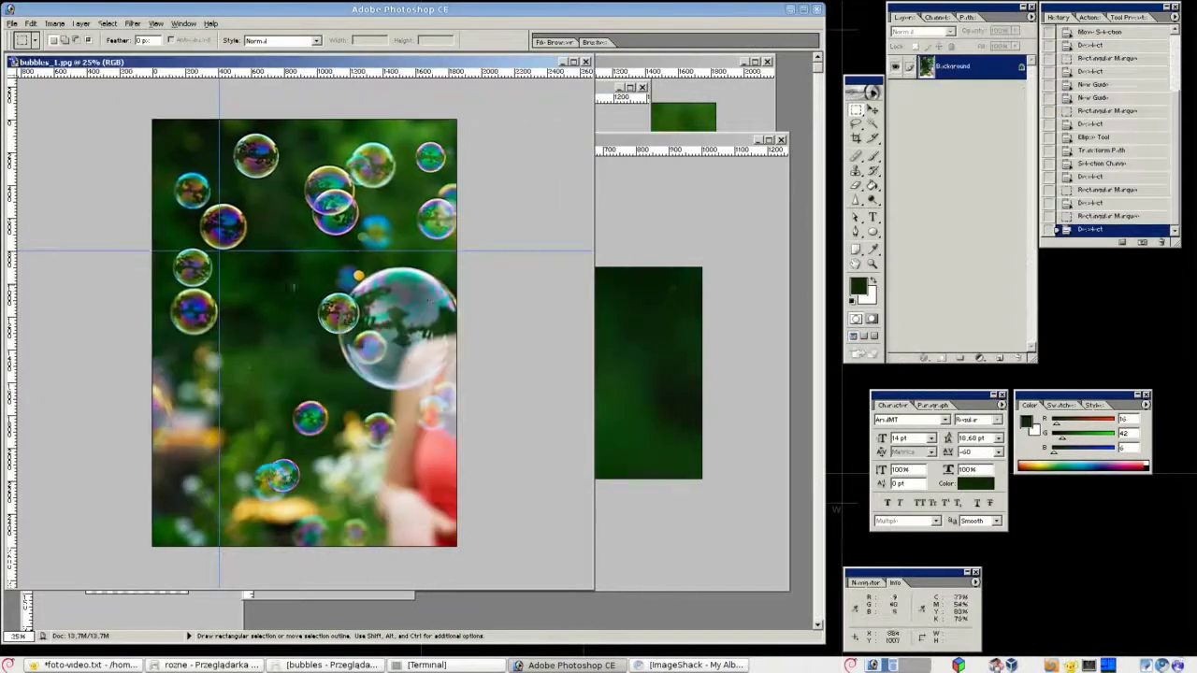
left_click_drag(152, 156, 374, 308)
left_click_drag(264, 254, 267, 275)
left_click_drag(338, 202, 362, 196)
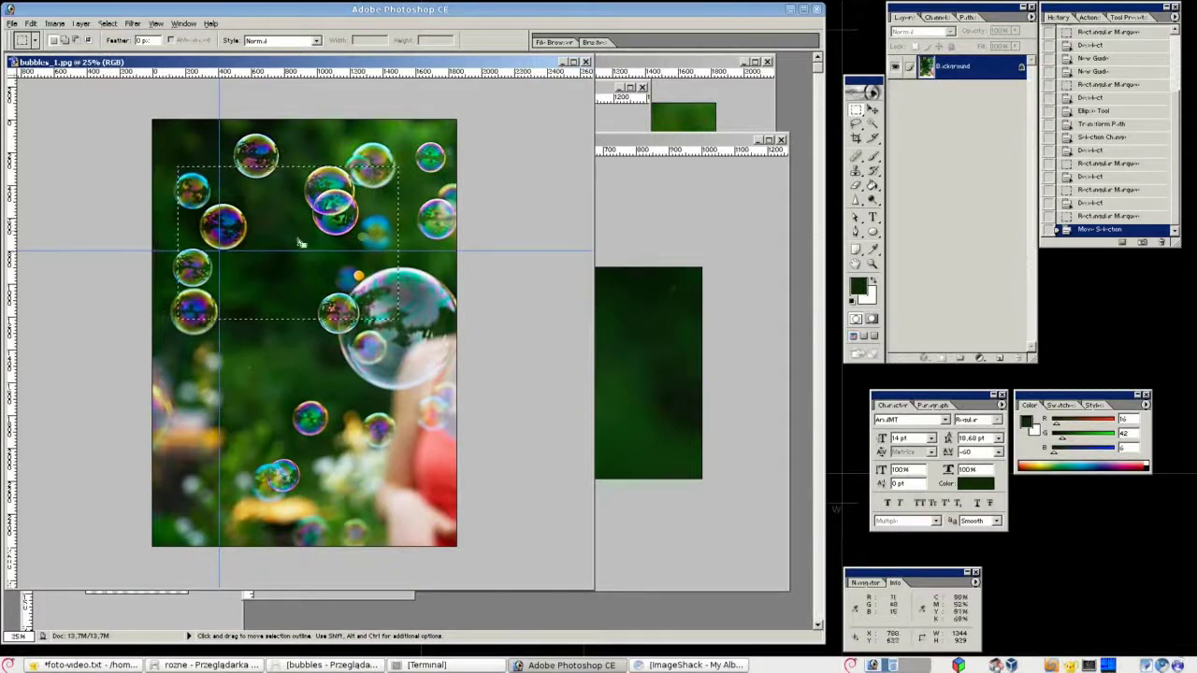
Paste the second section into new document Untitled-6 and bring up Gaussian Blur for it.
key("ctrl+c")
key("ctrl+n")
key("Return")
key("ctrl+v")
key("ctrl+minus")
key("ctrl+plus")
left_click_drag(649, 527, 540, 418)
left_click(132, 23)
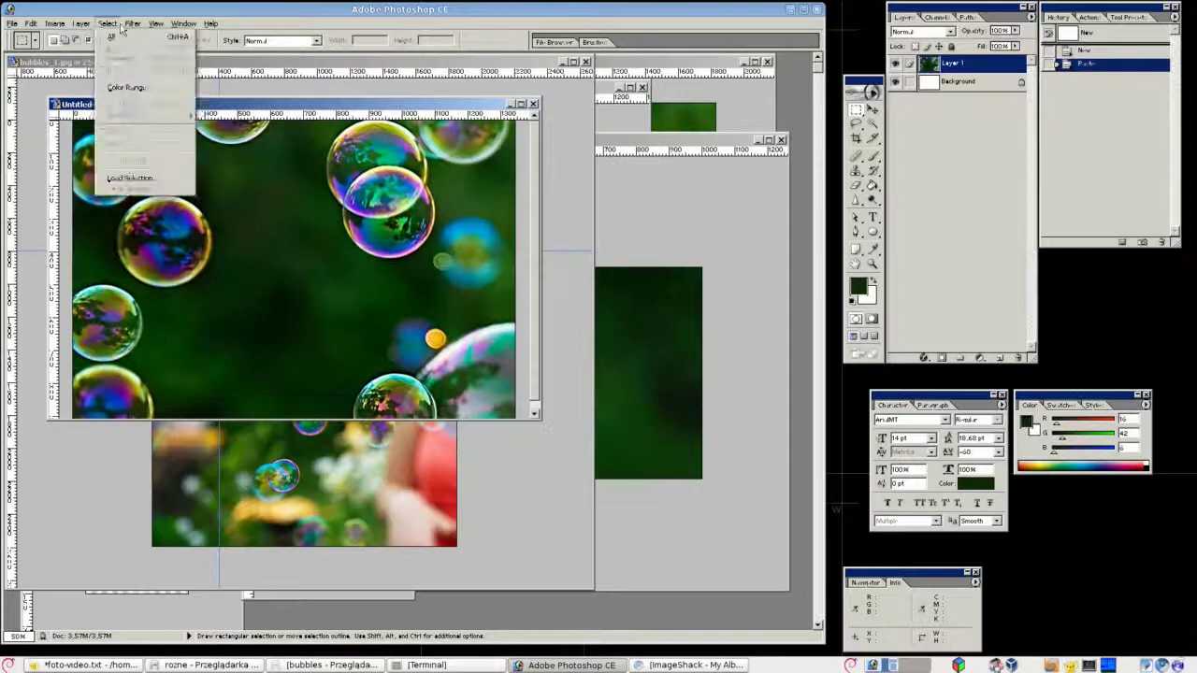
mouse_move(155, 108)
left_click(299, 141)
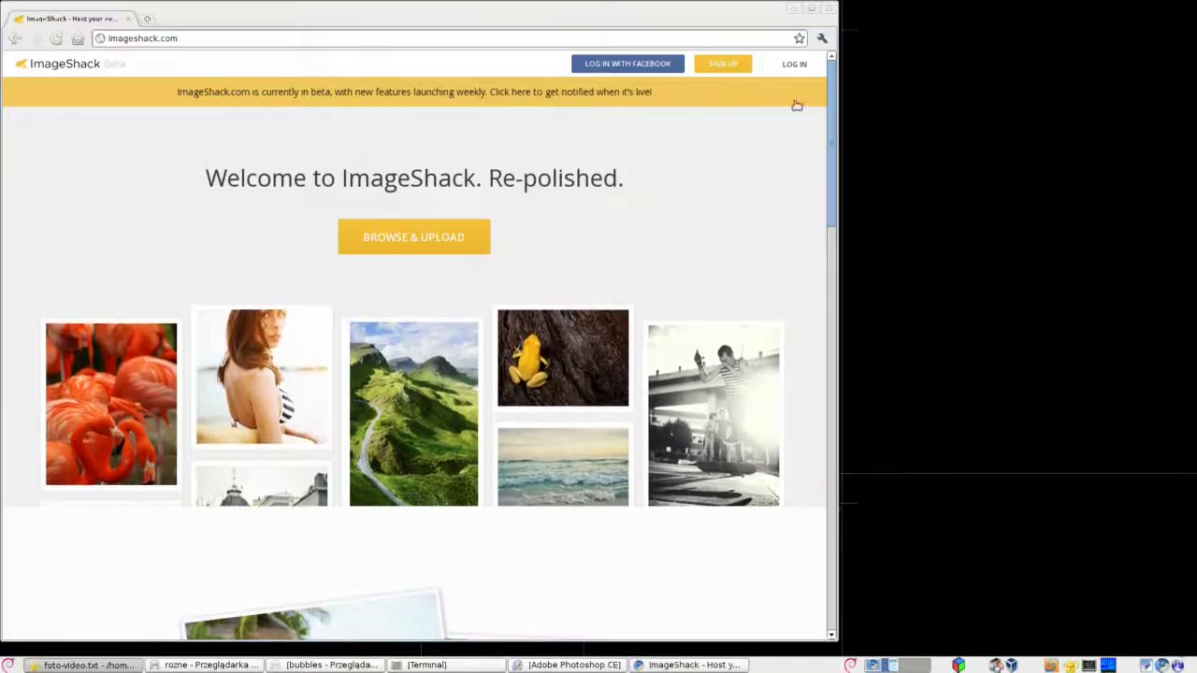
Log in to ImageShack with the account name and the password from the notes file.
left_click(794, 63)
type("test4msdropcom")
left_click(905, 208)
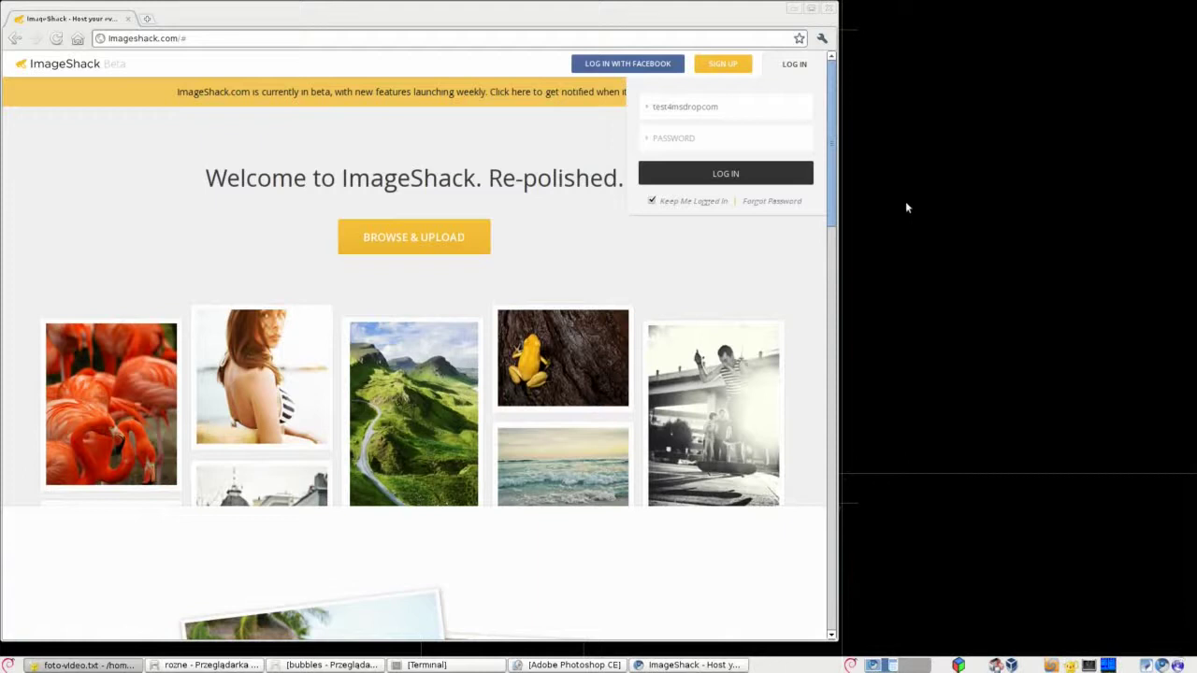
left_click(734, 105)
key("BackSpace")
key("BackSpace")
key("BackSpace")
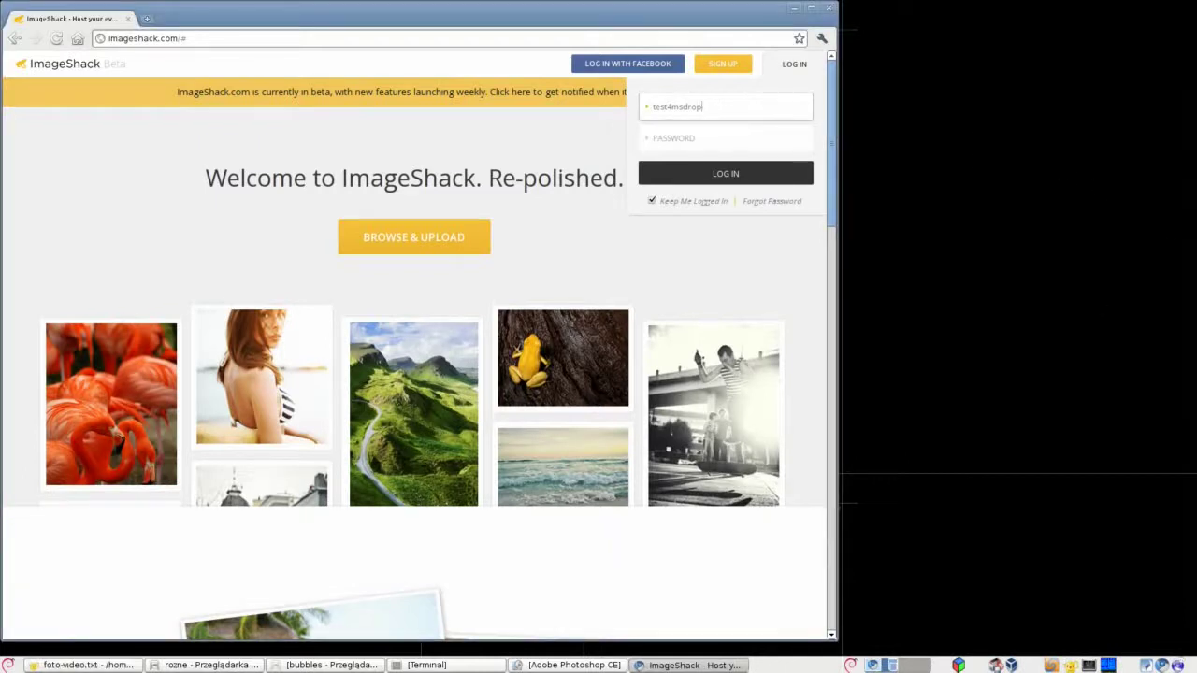
key("alt+Tab")
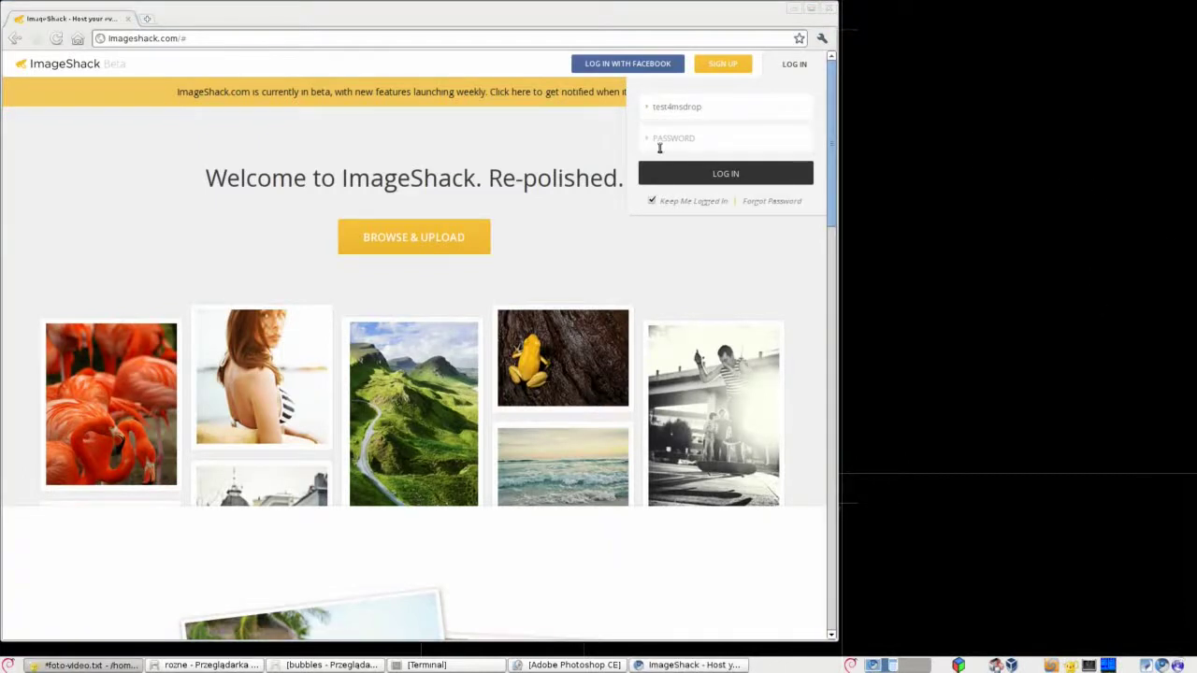
left_click(659, 147)
key("ctrl+v")
left_click(715, 175)
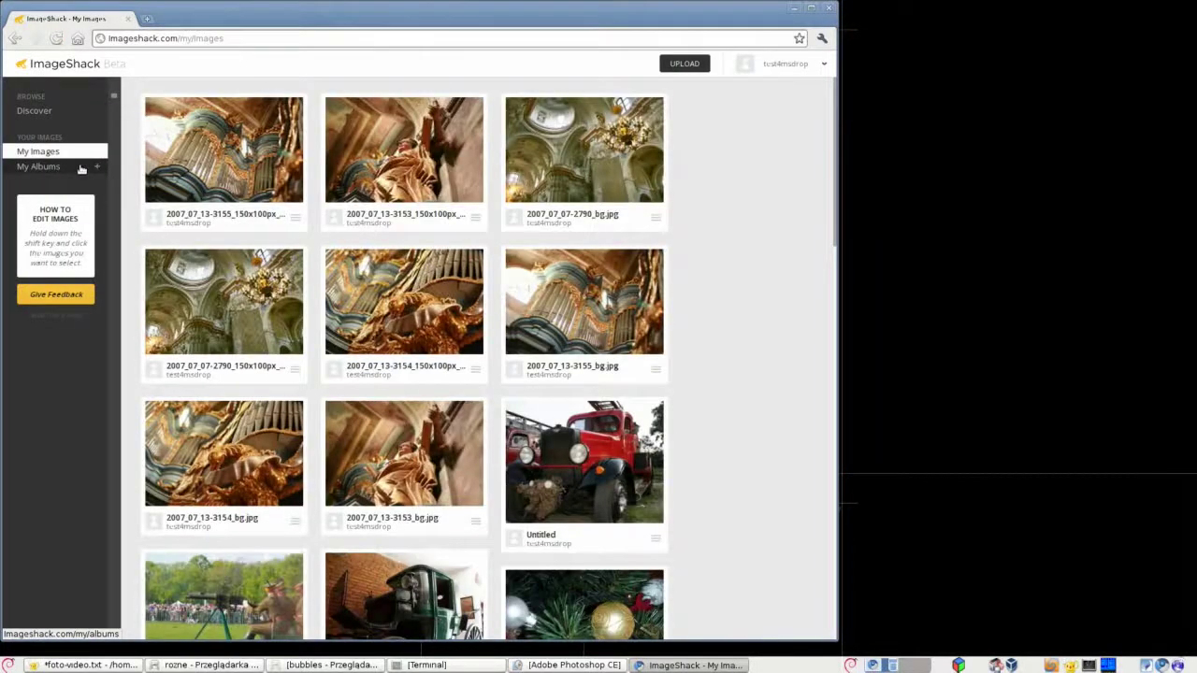
Create a new album named 'Bubbles style' and launch its uploader.
left_click(81, 169)
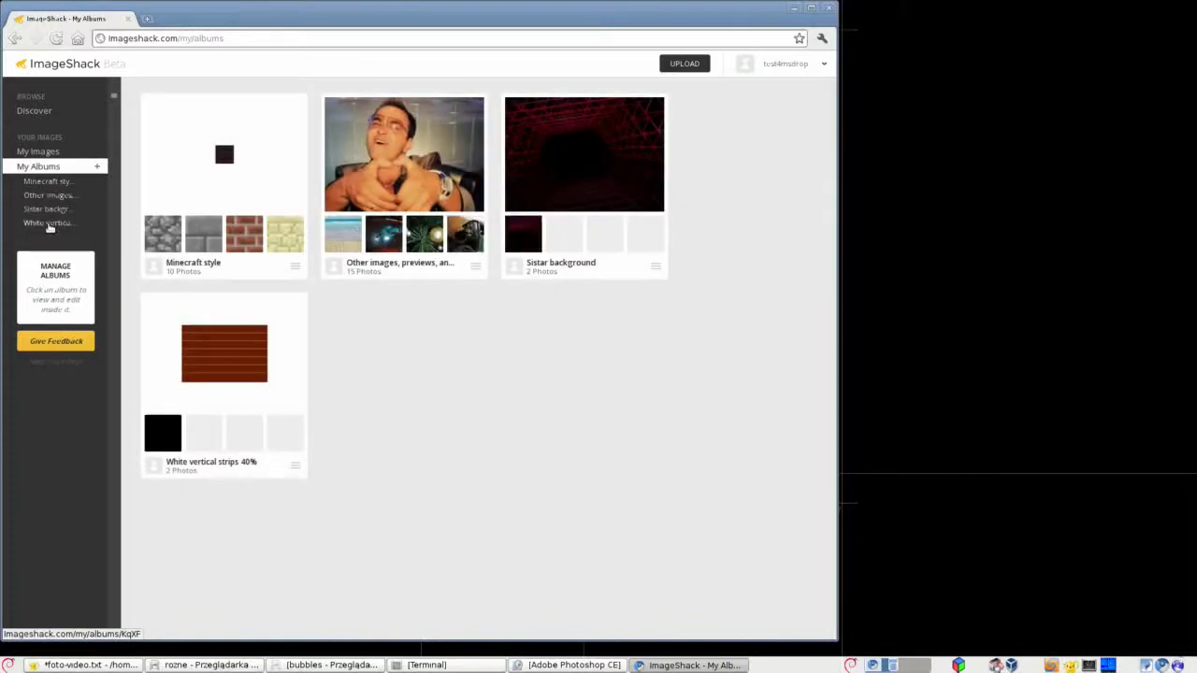
left_click(97, 167)
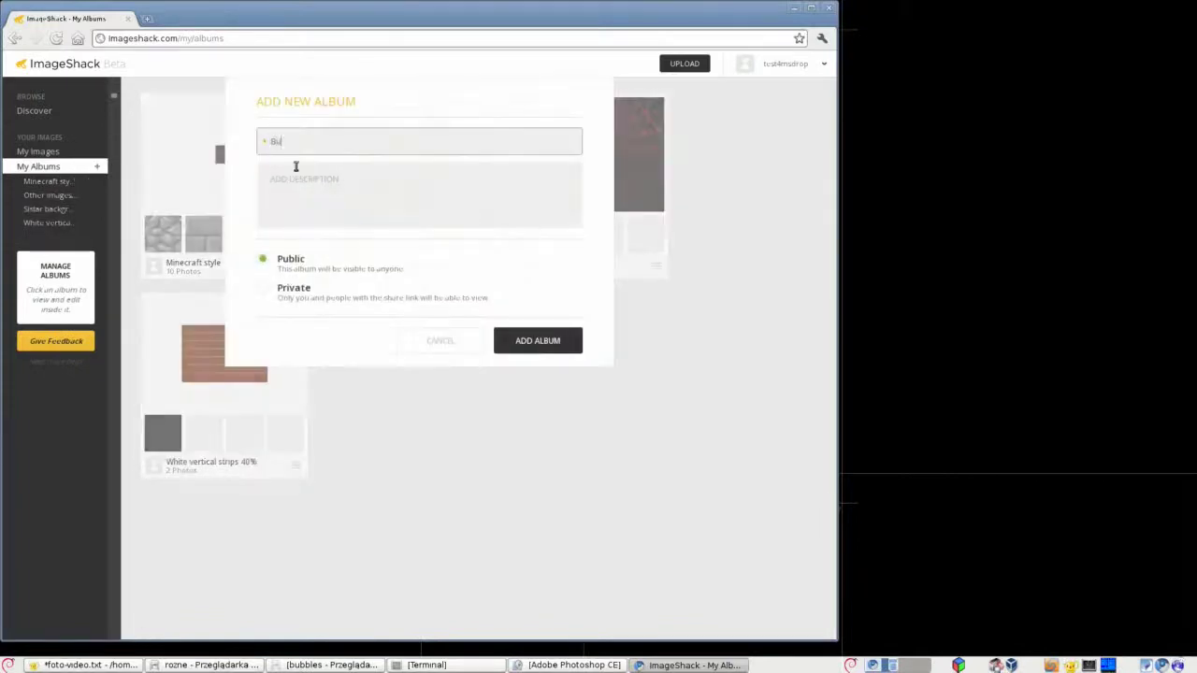
type("Bubbles styl")
left_click(527, 342)
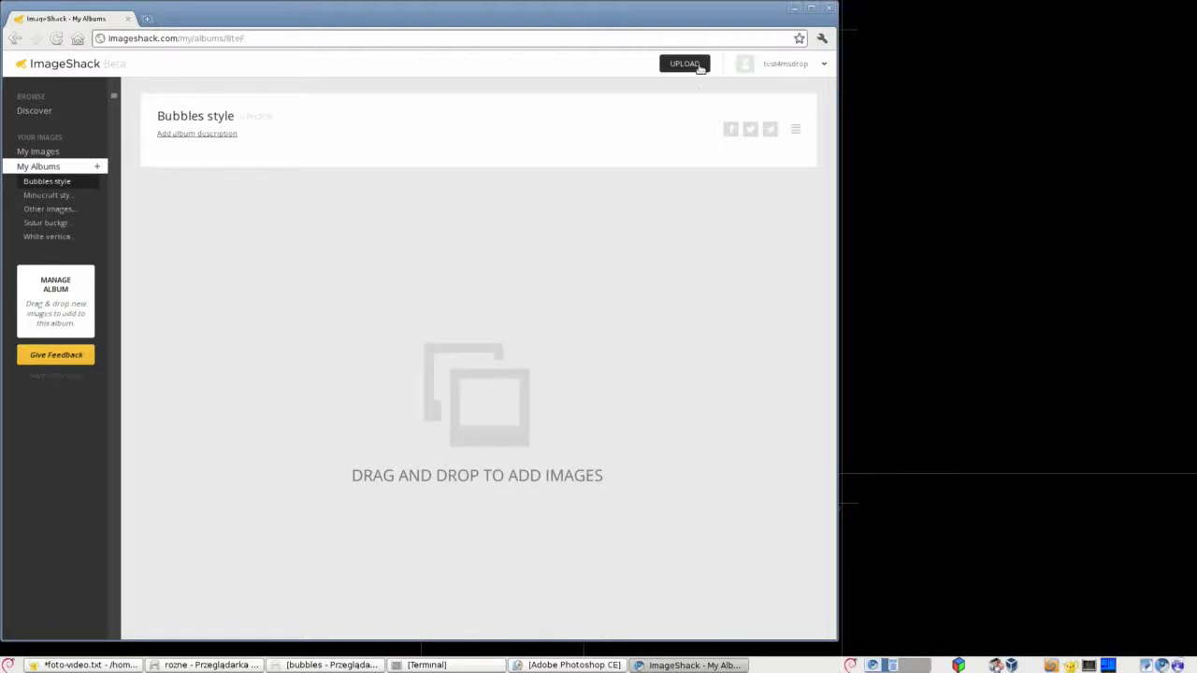
left_click(684, 64)
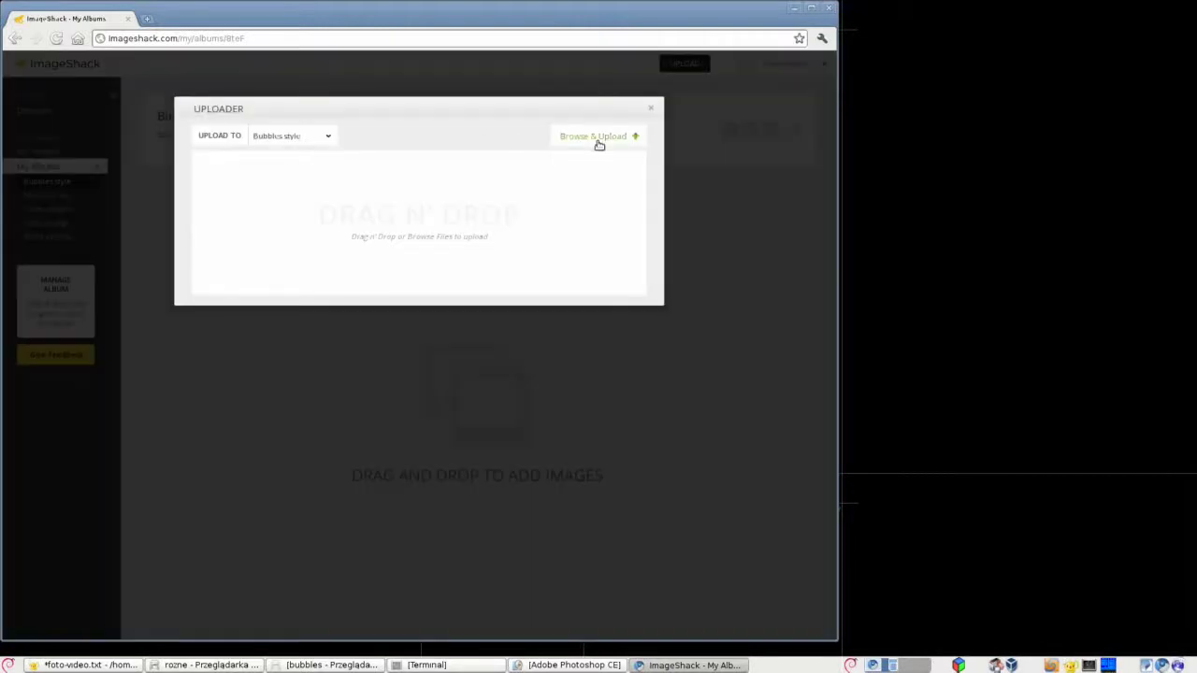
Upload bubbles-bg-clear-01.jpg, bubbles-bg-clear-02.jpg, bubbles-blur.png and bubbles-sharp.png, then return to the album.
left_click(598, 139)
left_click(250, 196)
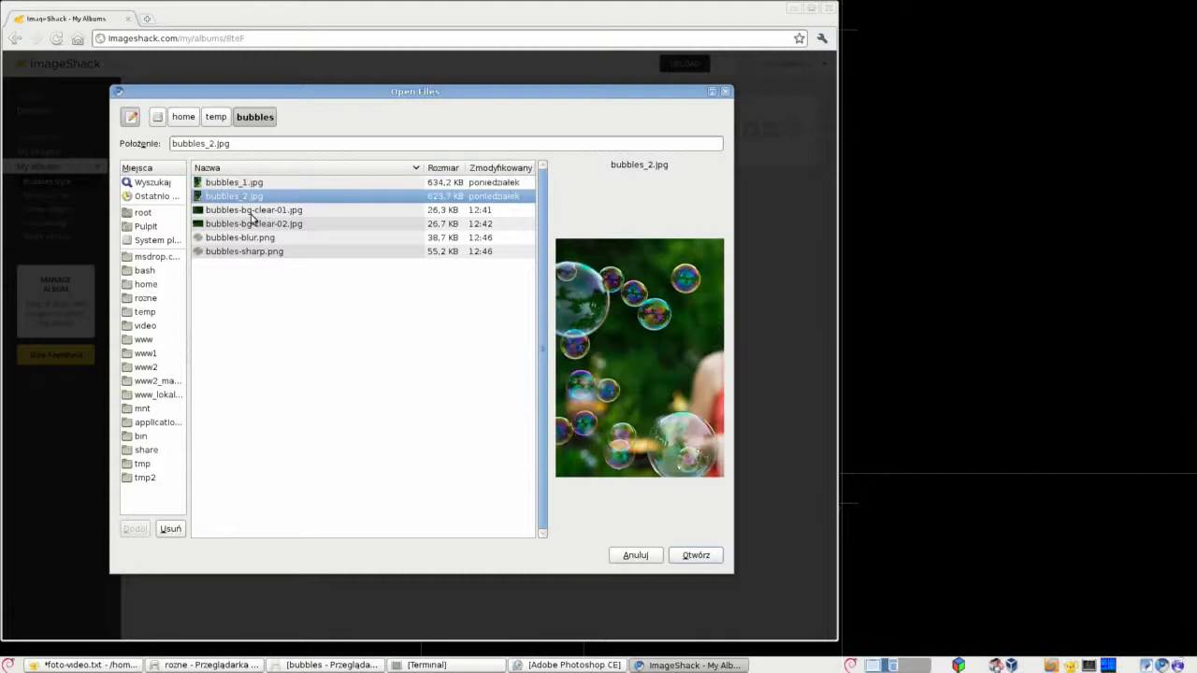
left_click(255, 212)
left_click(285, 224)
left_click(266, 212)
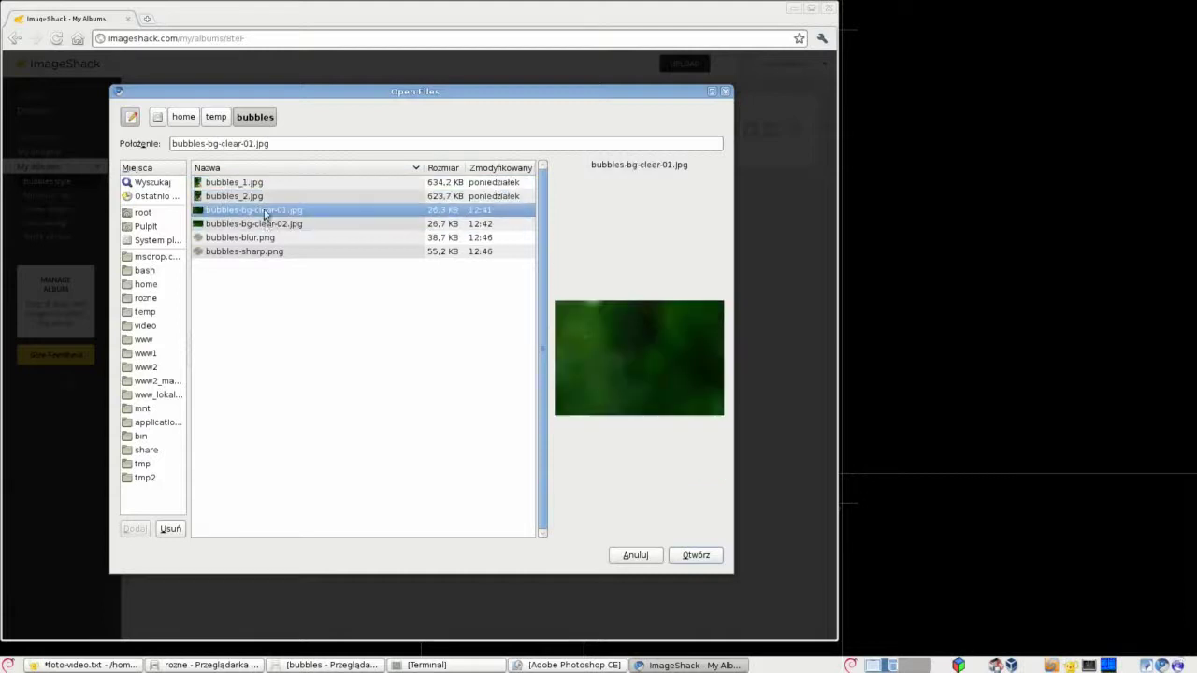
left_click(266, 224)
left_click(265, 211, "ctrl")
left_click(249, 237, "ctrl")
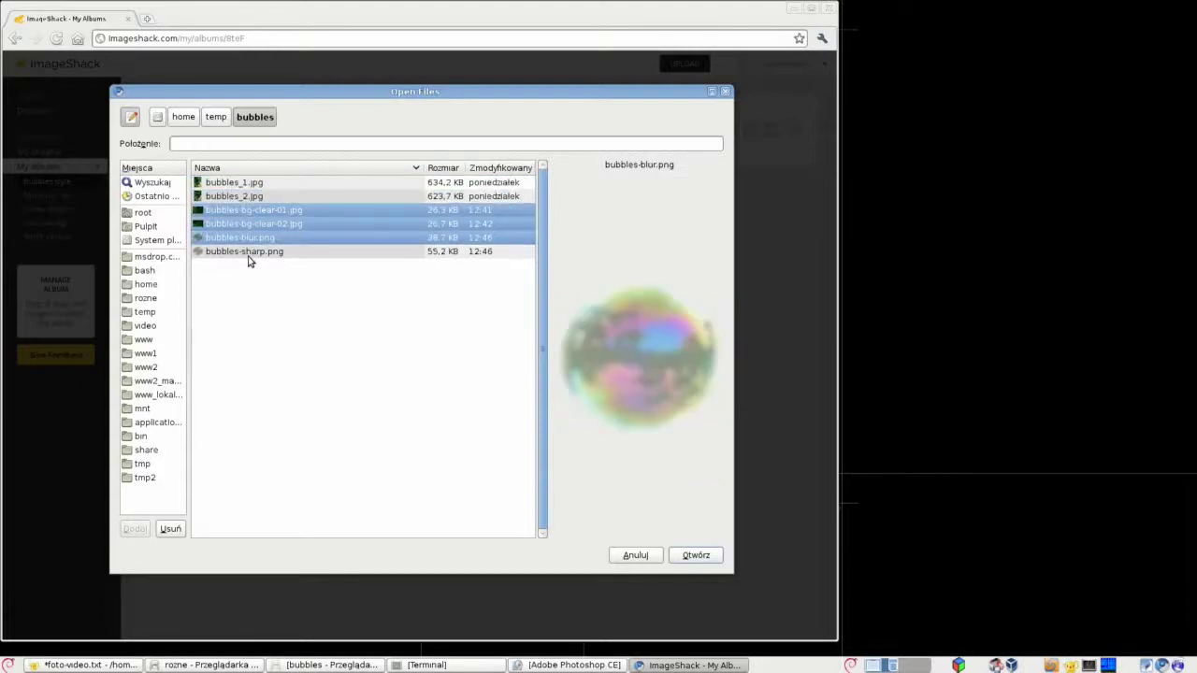
left_click(249, 252, "ctrl")
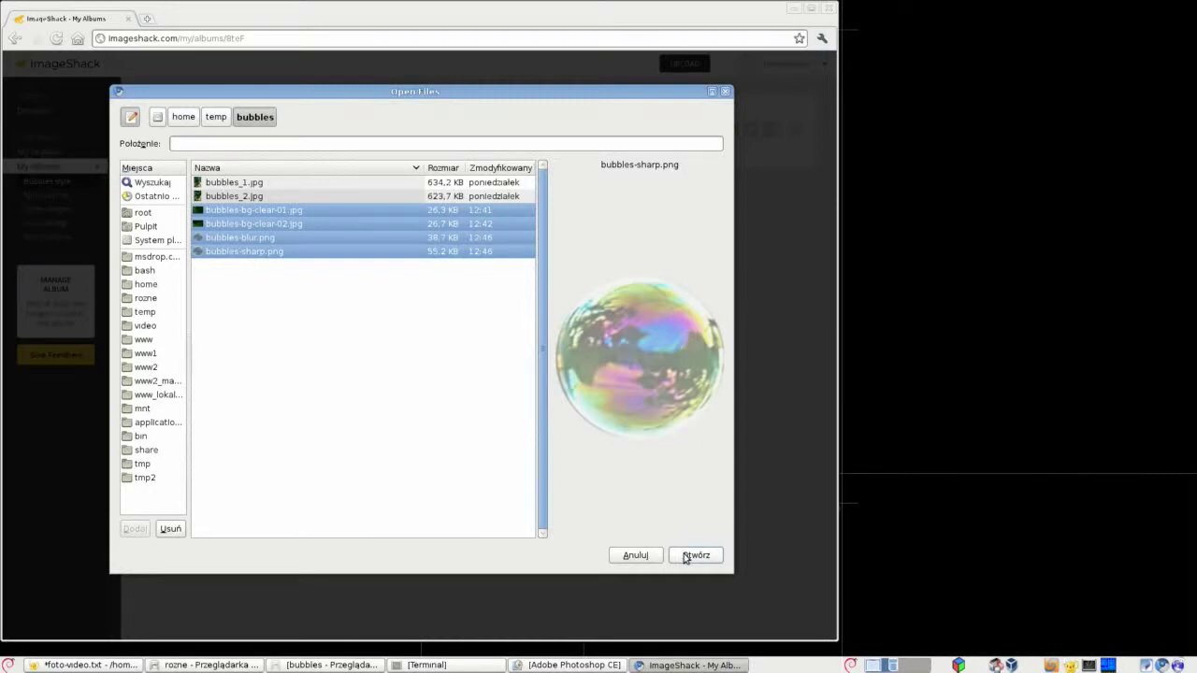
left_click(695, 555)
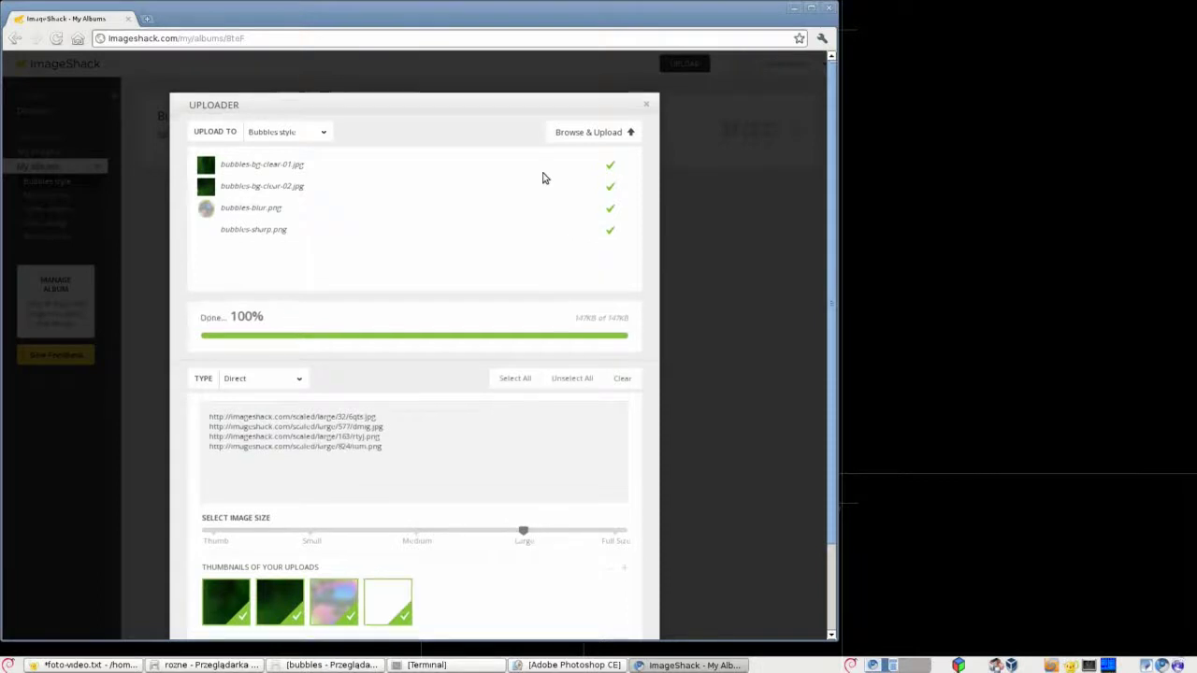
scroll(545, 178, "down", 2)
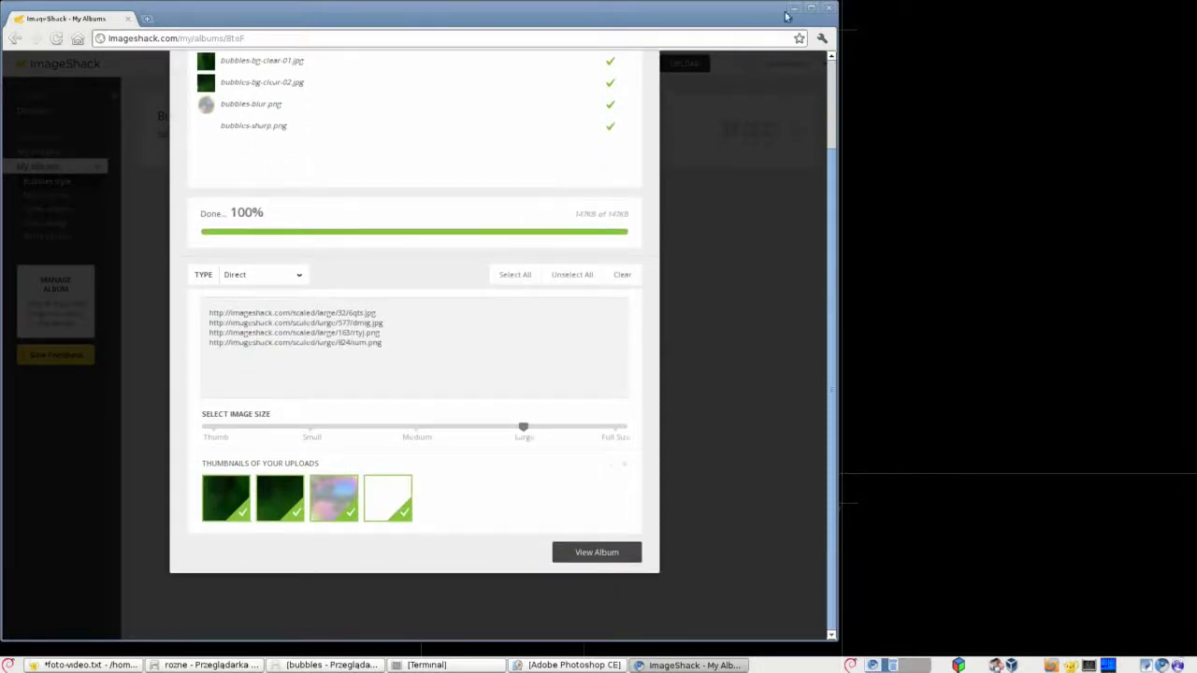
left_click(707, 449)
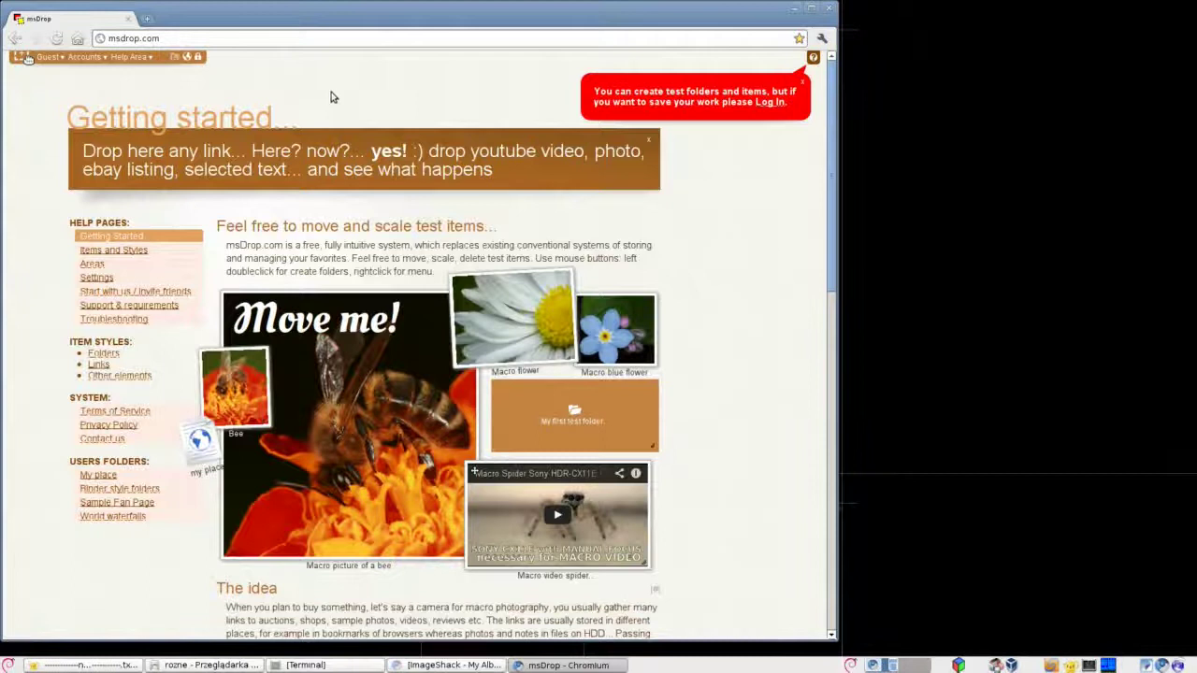
Log in to msDrop with the account login and pasted password.
left_click(87, 58)
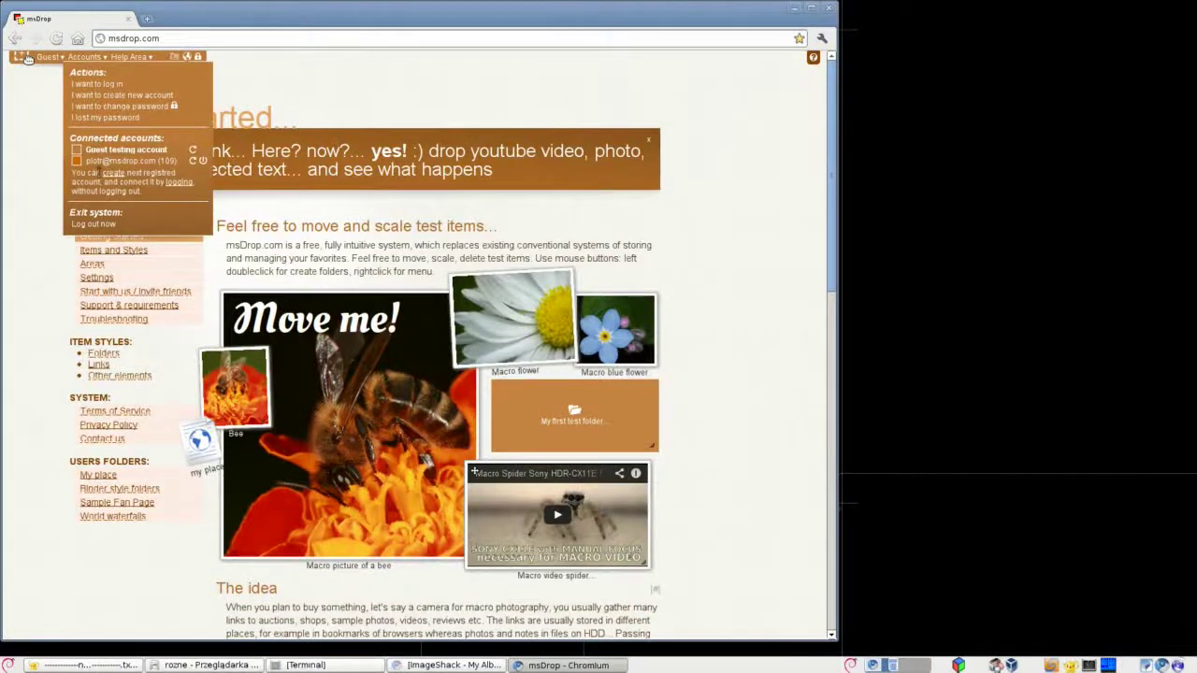
left_click(98, 83)
type("test11")
left_click(187, 92)
left_click(201, 235)
left_click(140, 109)
key("ctrl+v")
key("Return")
Create a desktop folder named 'bubbles' and open it.
double_click(171, 157)
left_click(171, 162)
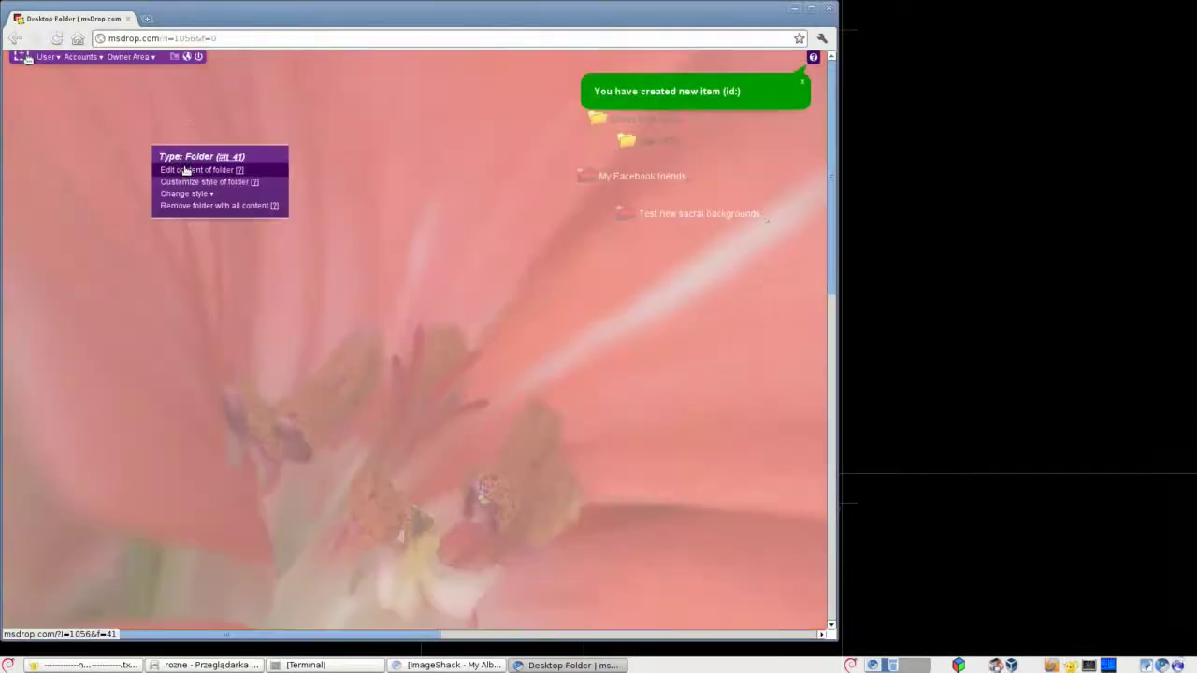
left_click(187, 168)
type("bubbles")
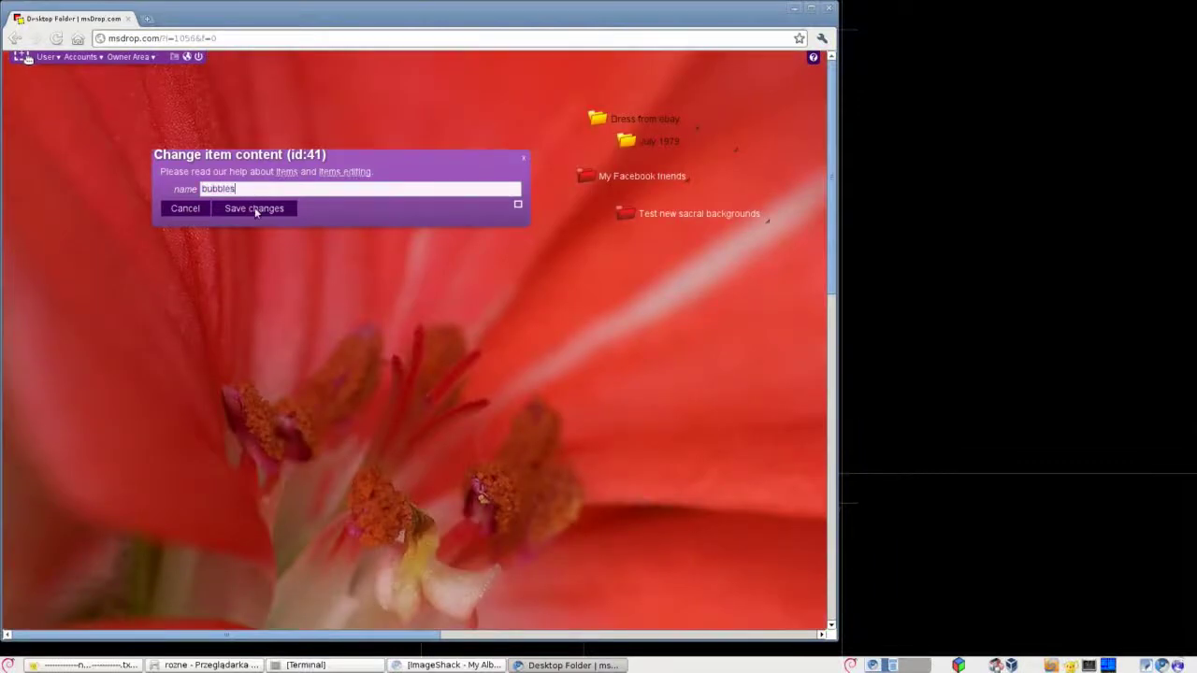
left_click(255, 209)
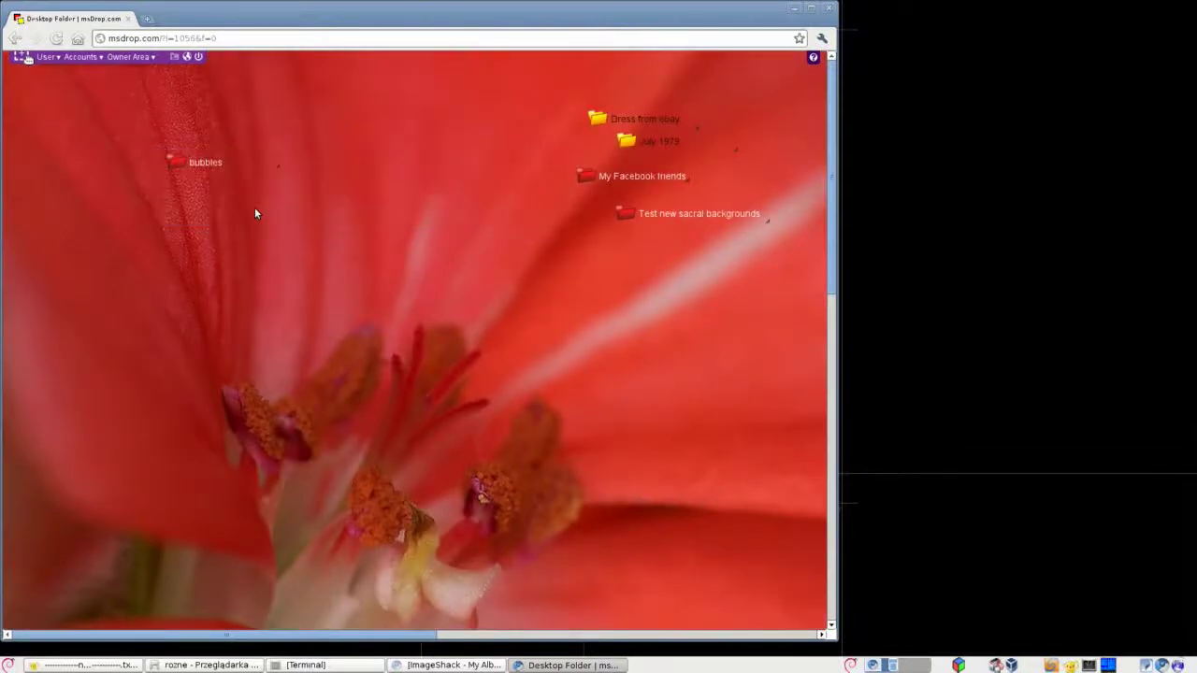
double_click(204, 167)
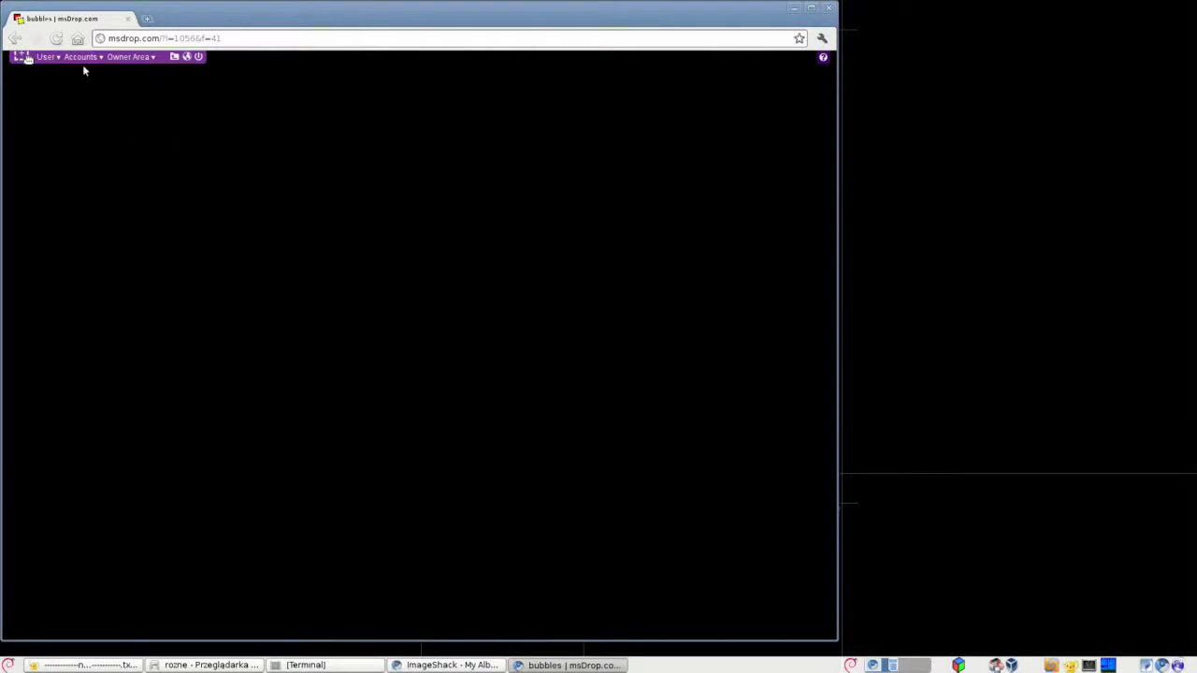
Go to User > Folders > Folder background and scroll through the available styles list.
left_click(44, 59)
left_click(53, 254)
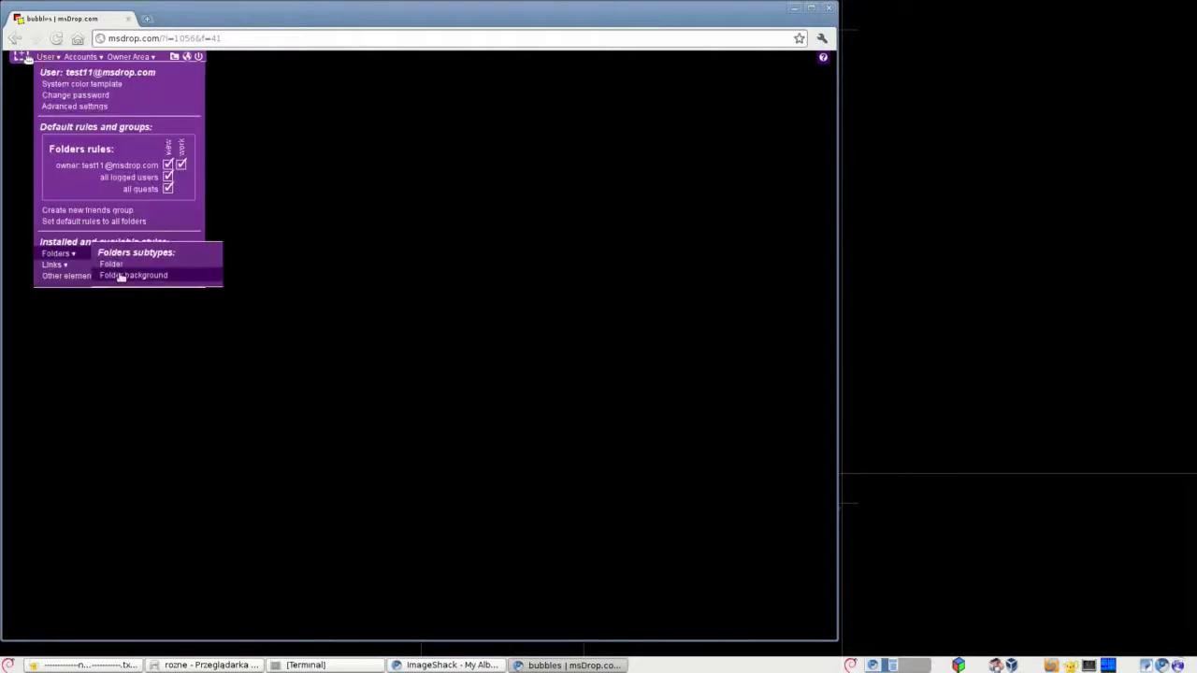
left_click(116, 272)
scroll(655, 334, "down", 3)
scroll(671, 333, "up", 2)
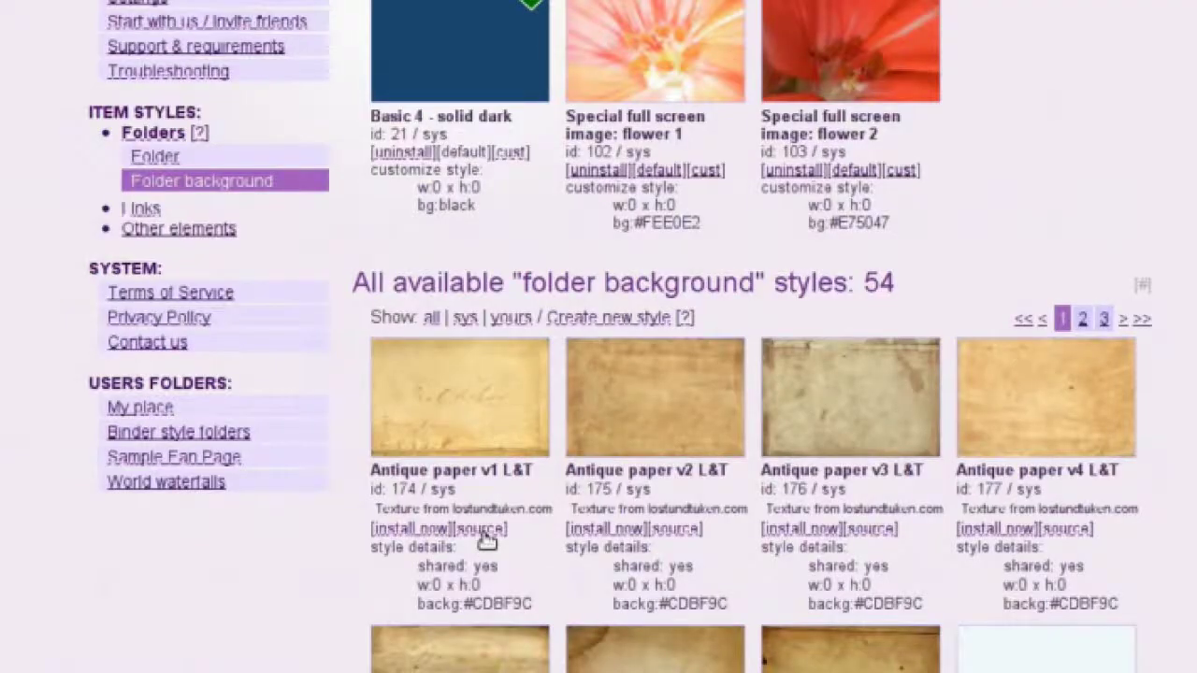
Copy the background CSS line from the Antique paper v1 style source.
left_click(484, 533)
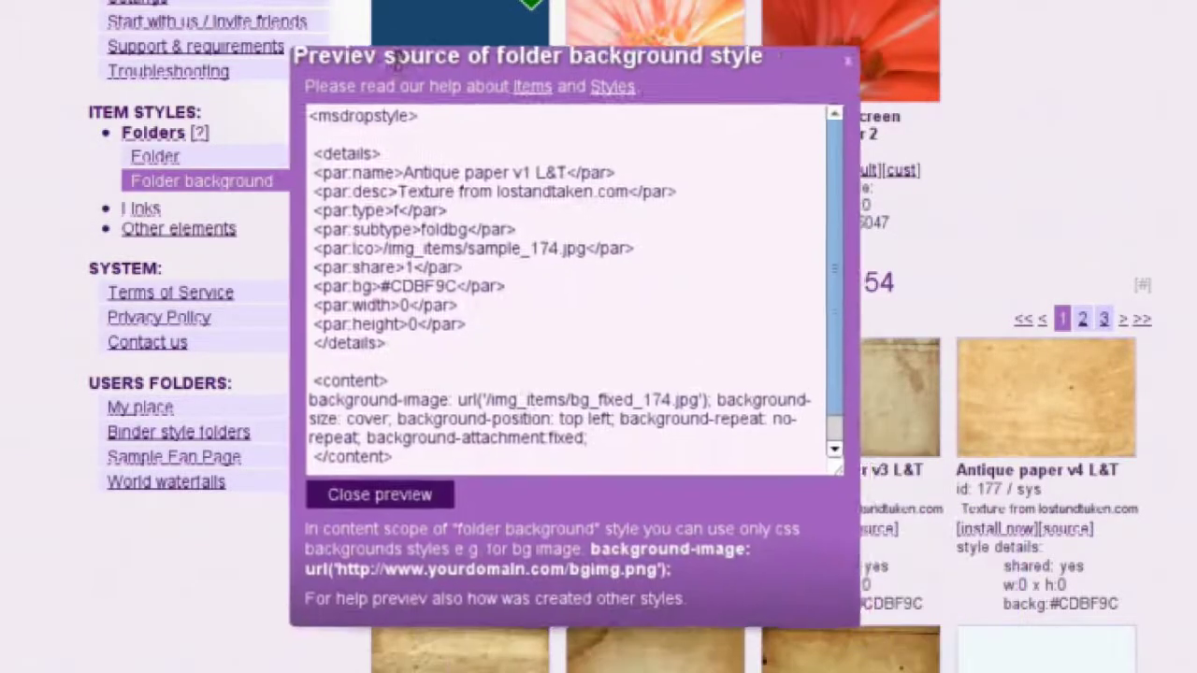
left_click_drag(624, 441, 325, 400)
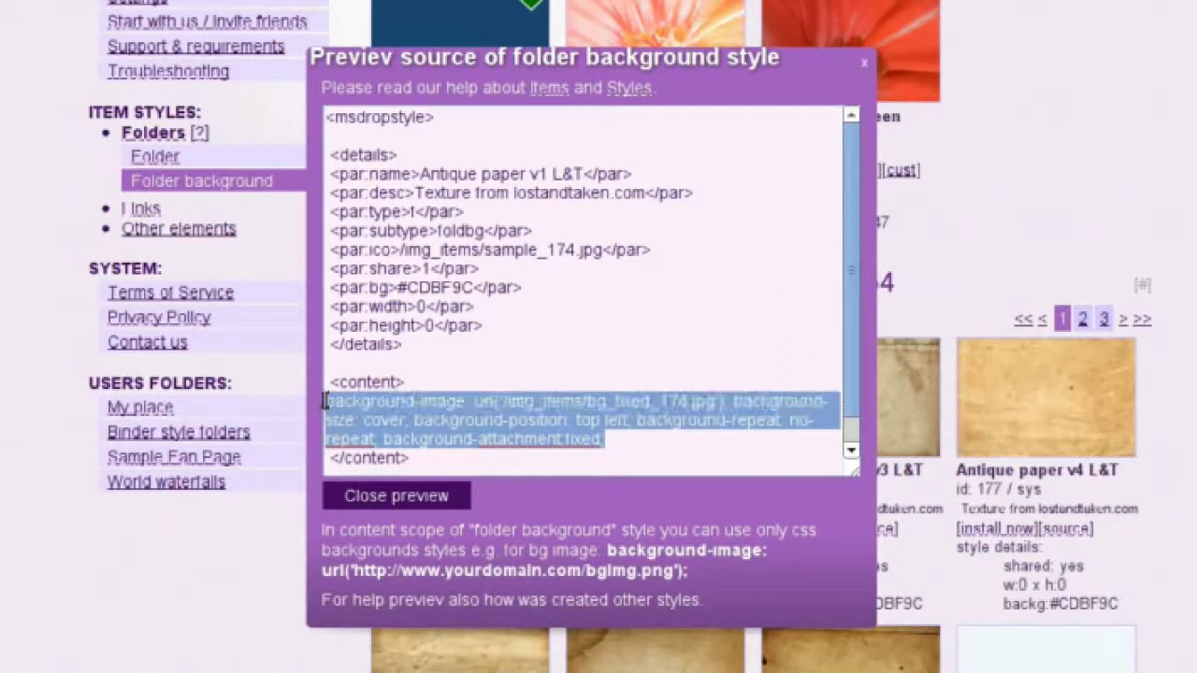
right_click(485, 424)
left_click(535, 516)
left_click(868, 65)
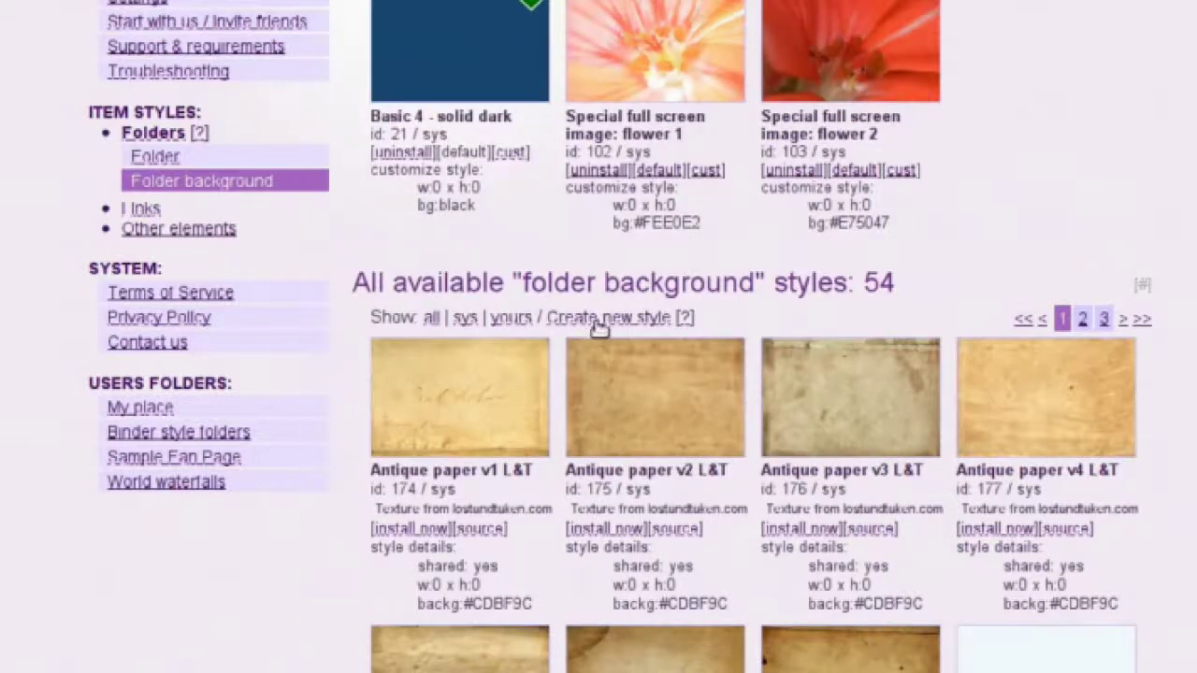
Paste that CSS into a new style's content section, then return to the ImageShack album.
left_click(598, 320)
left_click(539, 363)
key("Return")
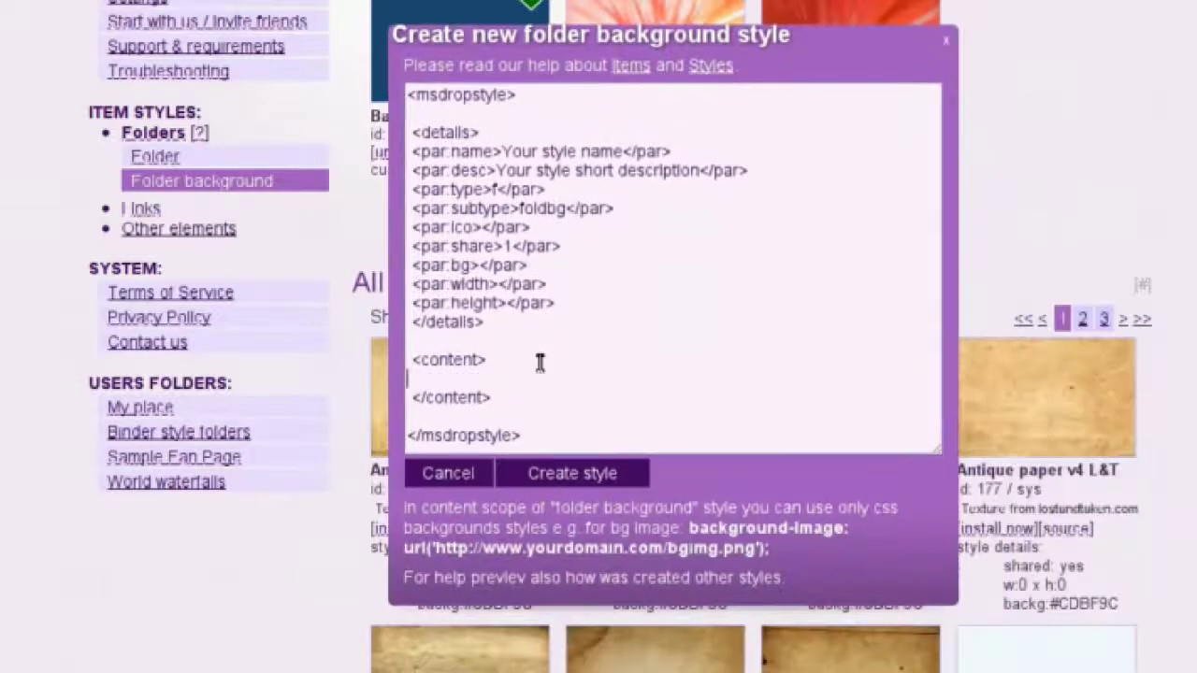
key("ctrl+v")
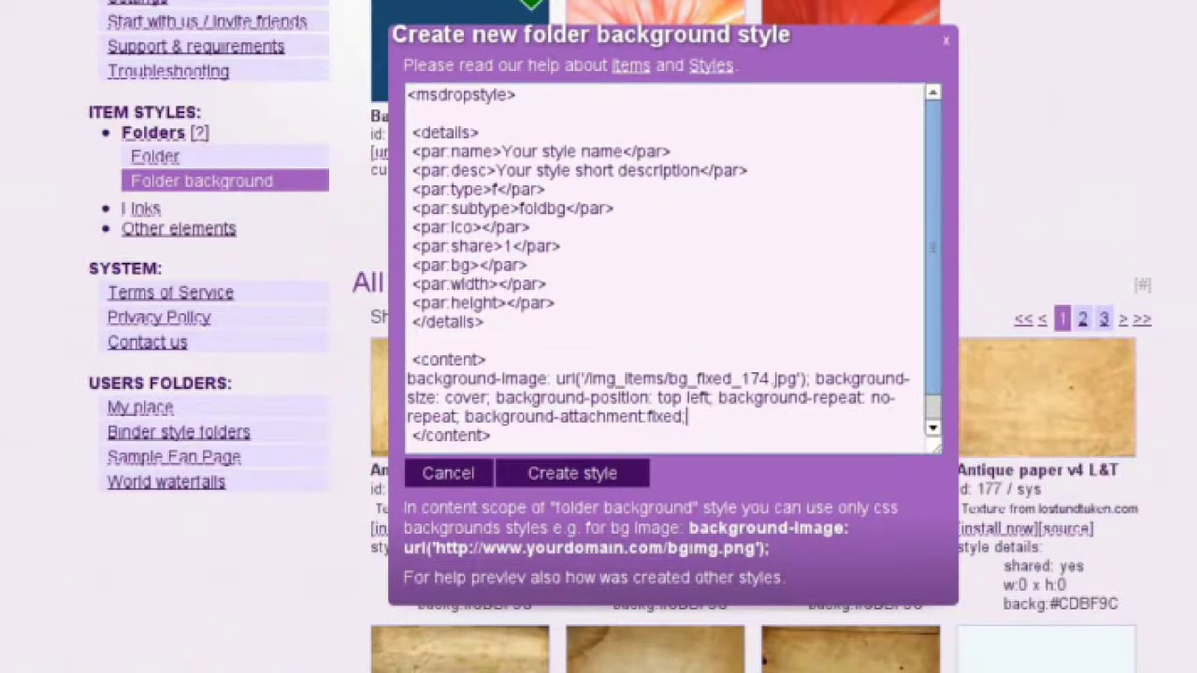
key("alt+Tab")
scroll(342, 360, "down", 4)
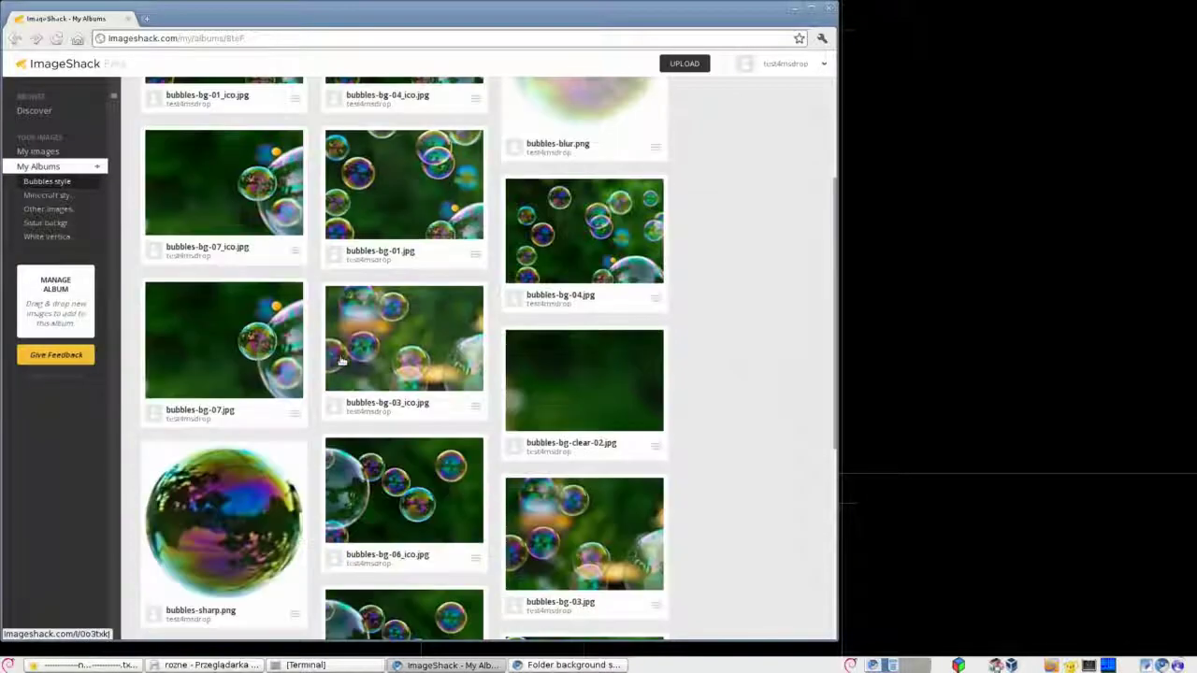
scroll(341, 360, "down", 1)
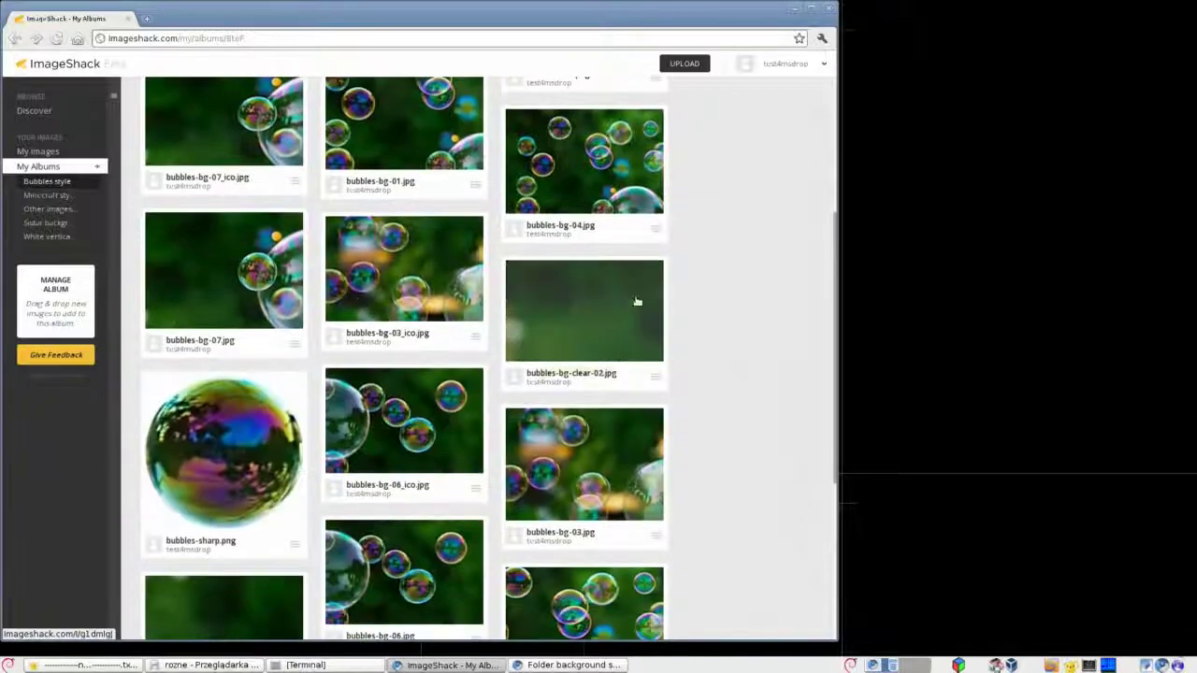
scroll(603, 374, "down", 3)
scroll(358, 489, "down", 1)
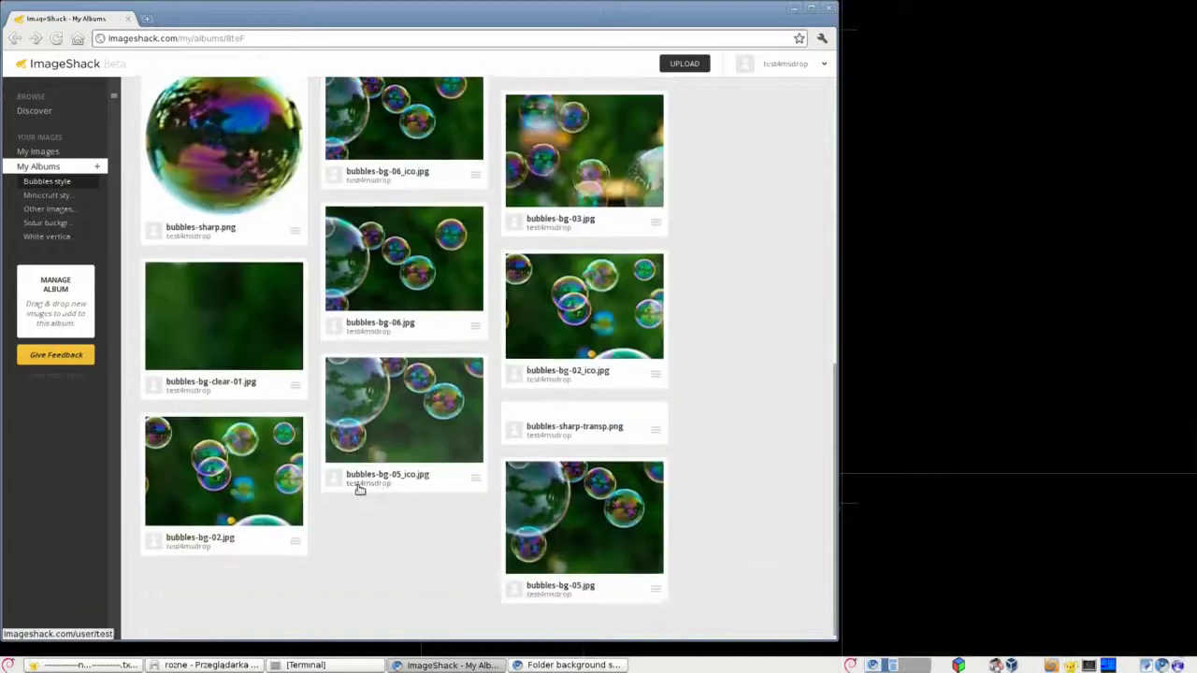
scroll(359, 489, "up", 3)
scroll(359, 489, "down", 3)
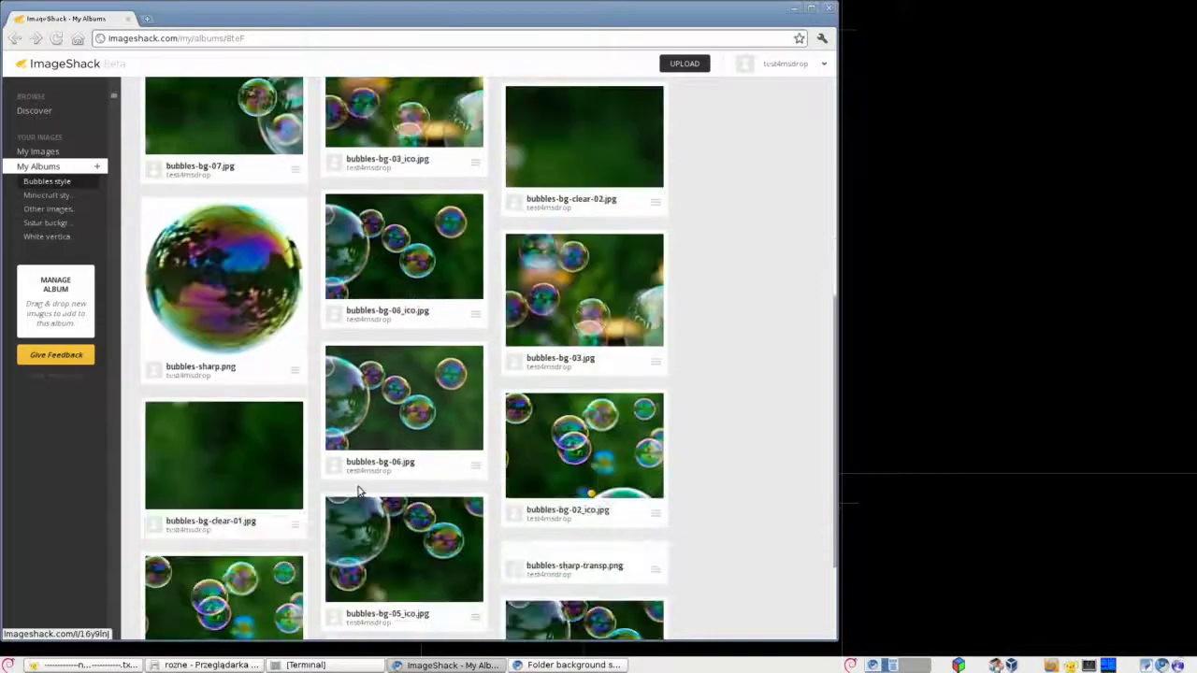
scroll(359, 489, "up", 4)
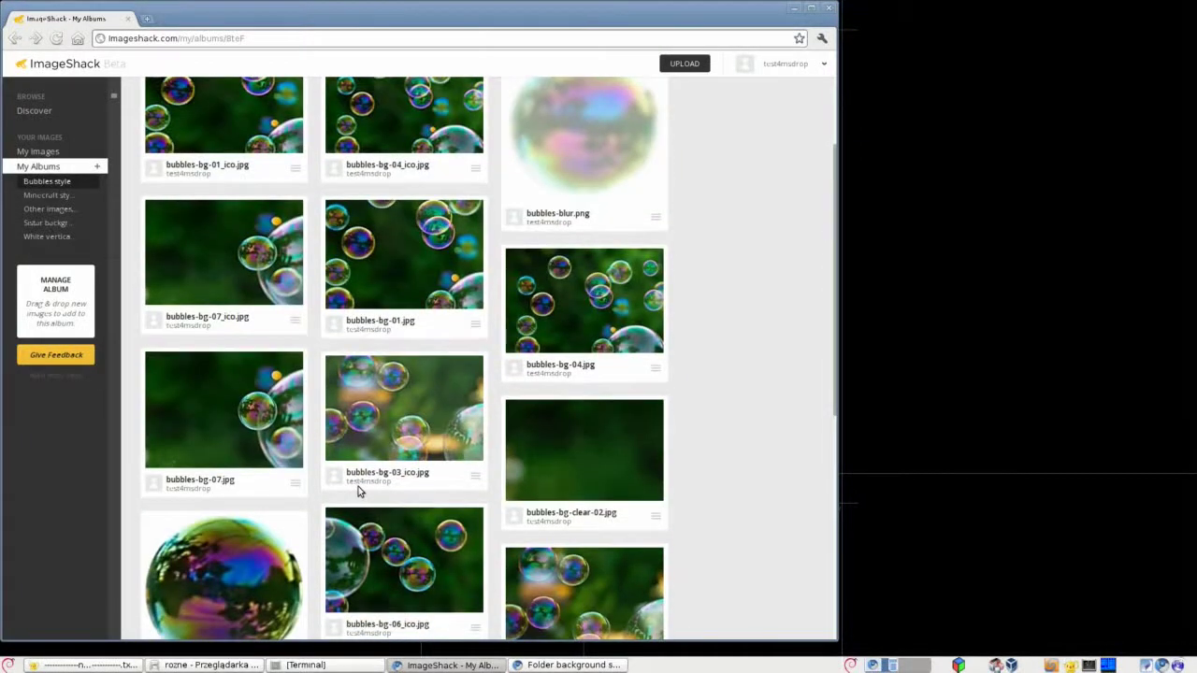
scroll(359, 489, "down", 3)
scroll(358, 489, "down", 1)
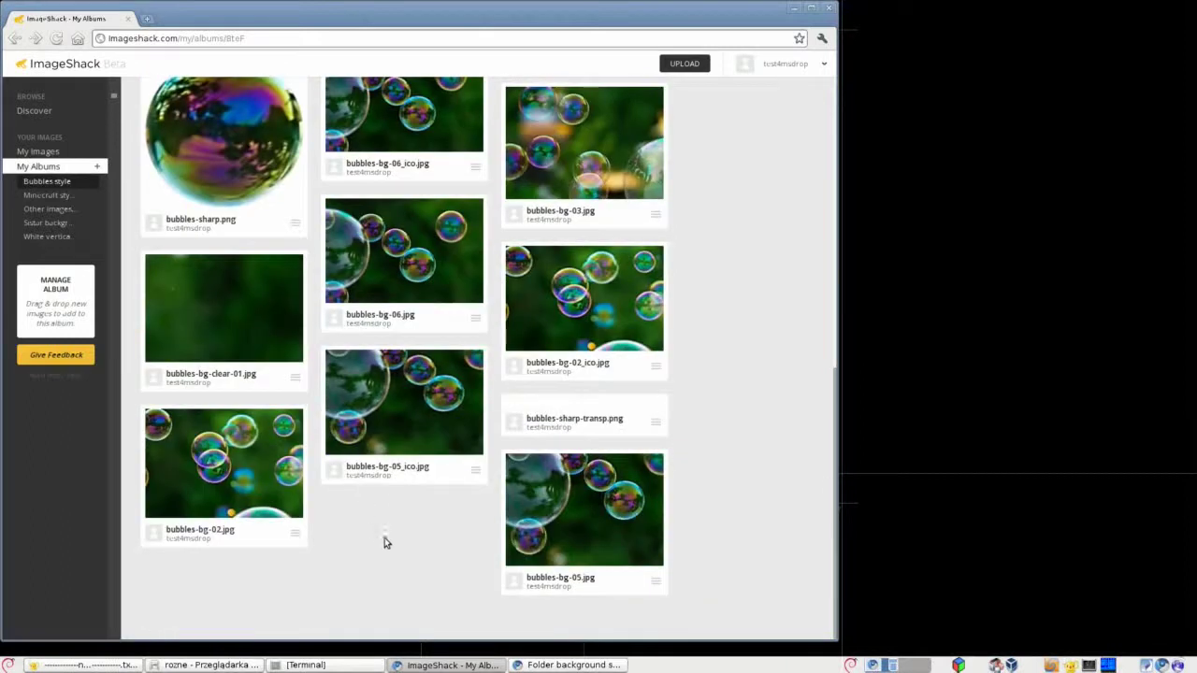